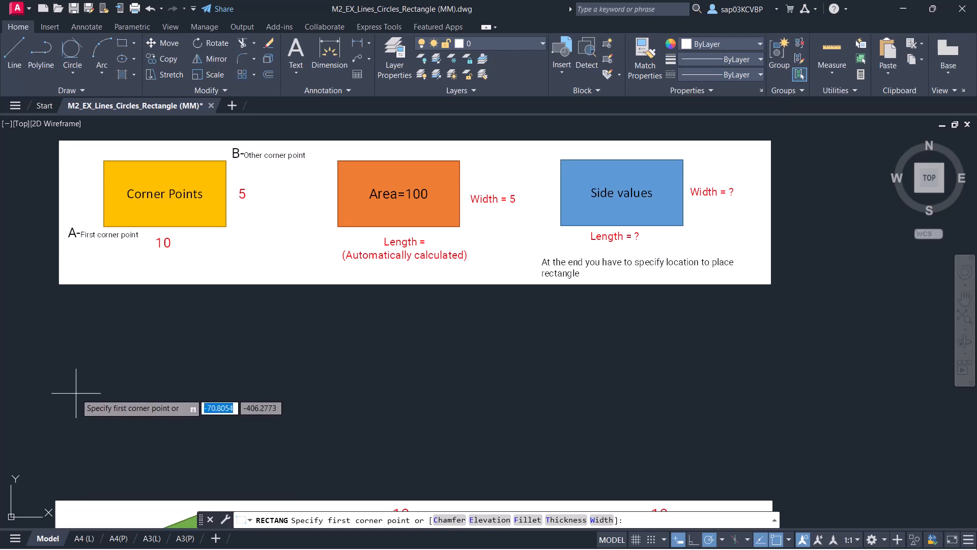
Draw a rectangle 10 long and 5 wide below the Corner Points example, starting from a freely picked first corner
{"action": "left_click", "coordinate": [83, 389]}
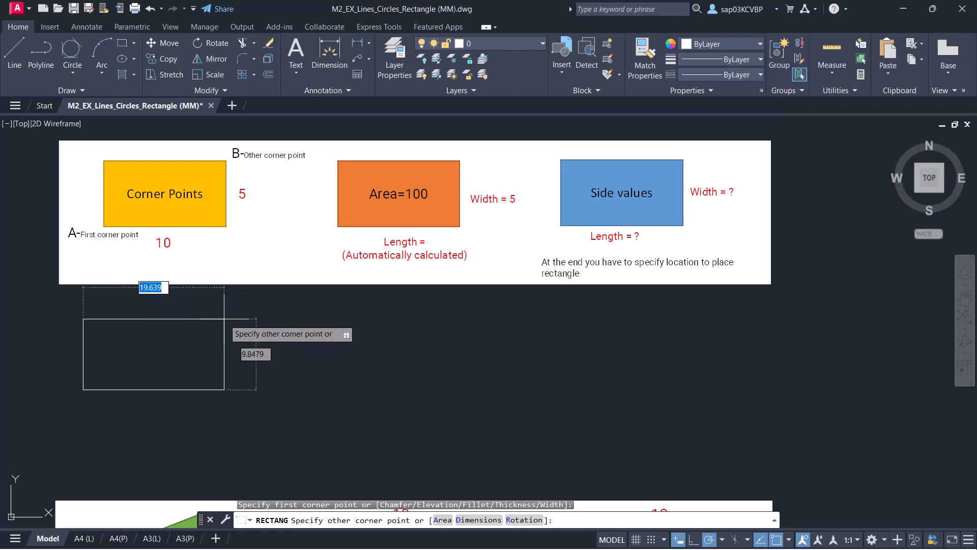
{"action": "type", "text": "10"}
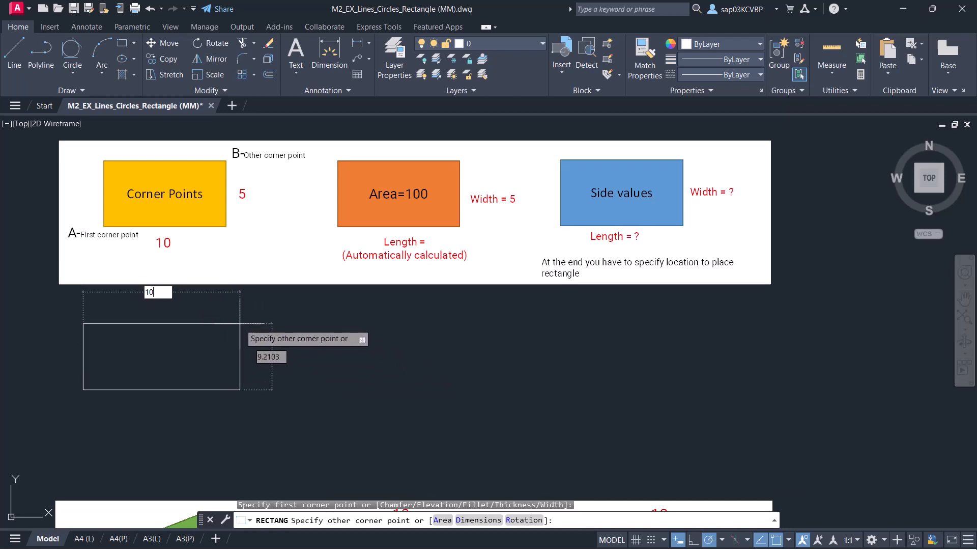
{"action": "key", "text": "Tab"}
{"action": "type", "text": "5"}
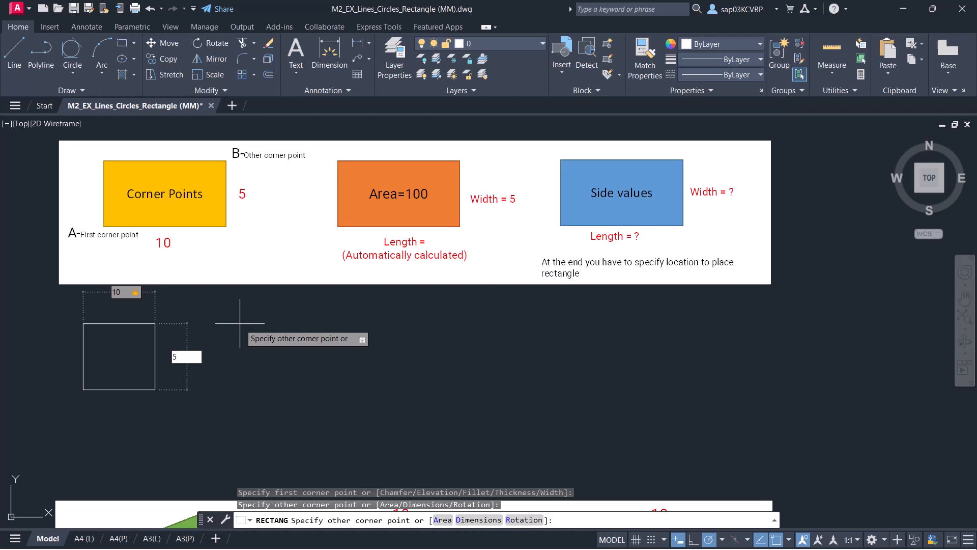
{"action": "key", "text": "Return"}
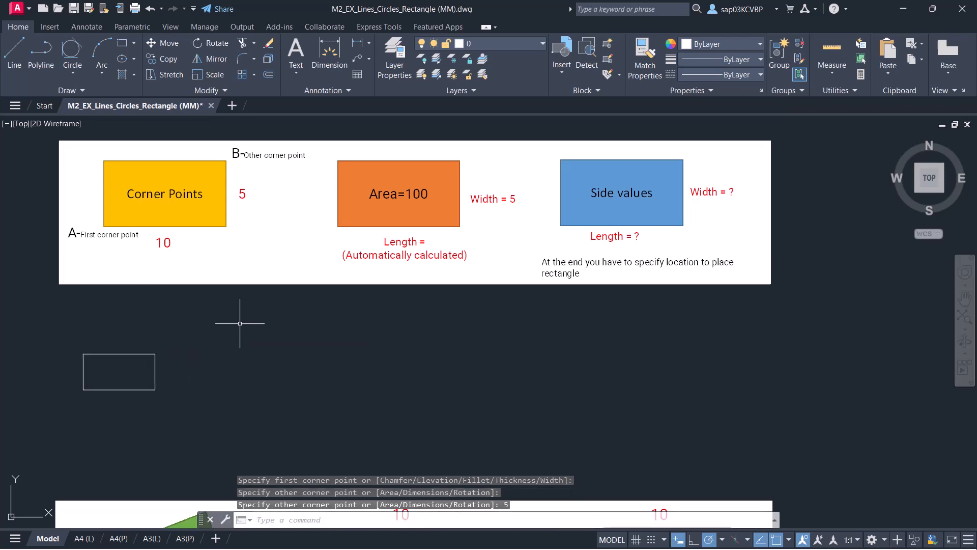
Erase the rectangle below the Corner Points example
{"action": "left_click", "coordinate": [170, 410]}
{"action": "left_click", "coordinate": [135, 349]}
{"action": "key", "text": "Delete"}
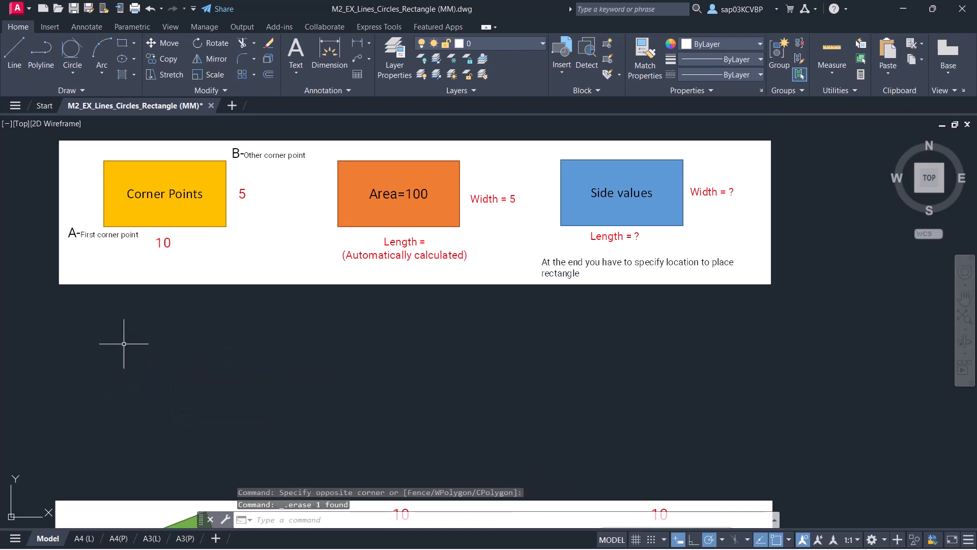
{"action": "type", "text": "REC"}
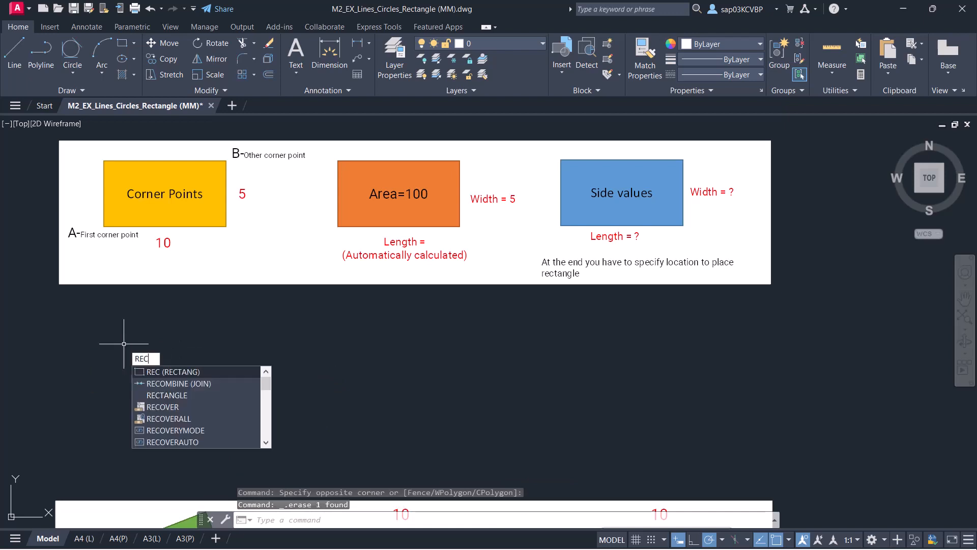
{"action": "key", "text": "Return"}
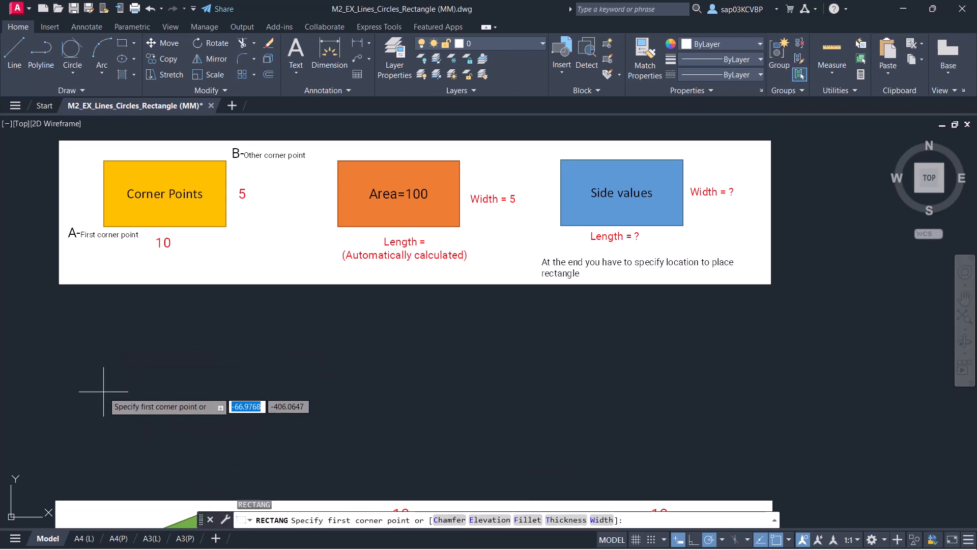
{"action": "left_click", "coordinate": [103, 384]}
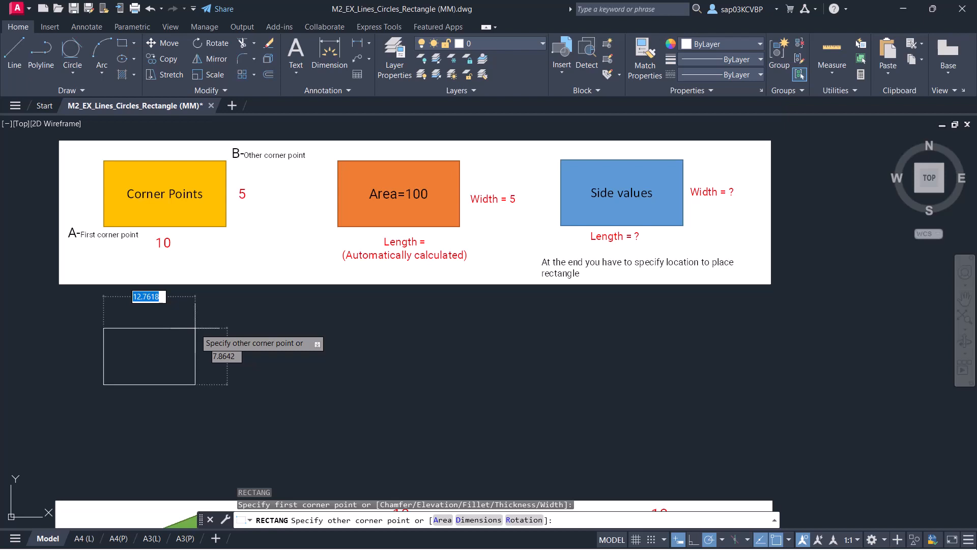
{"action": "type", "text": "@"}
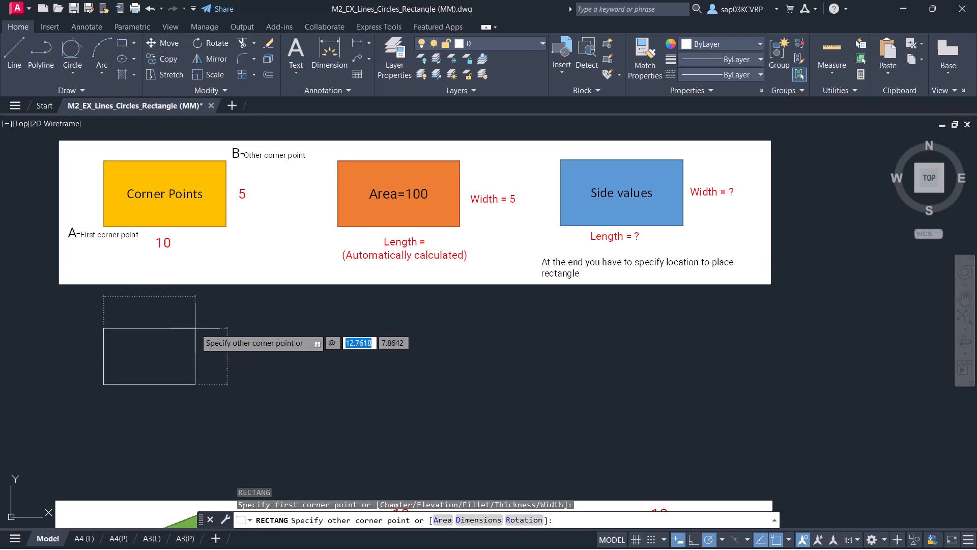
{"action": "type", "text": "10"}
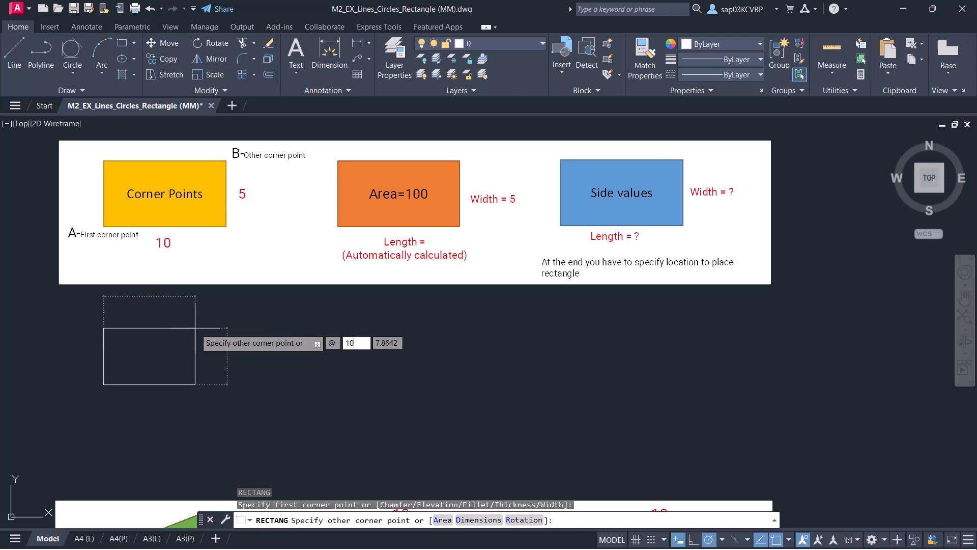
{"action": "key", "text": "Tab"}
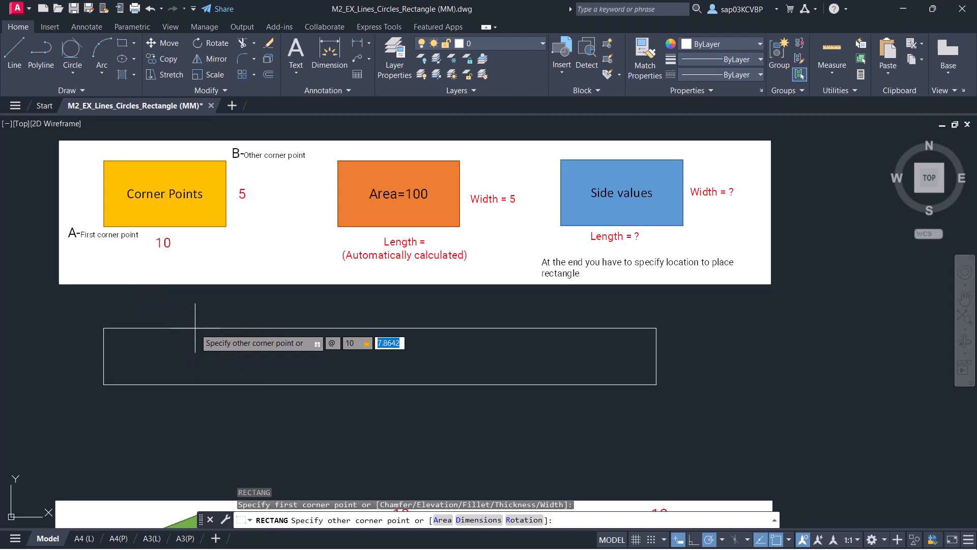
{"action": "type", "text": "5"}
{"action": "key", "text": "Return"}
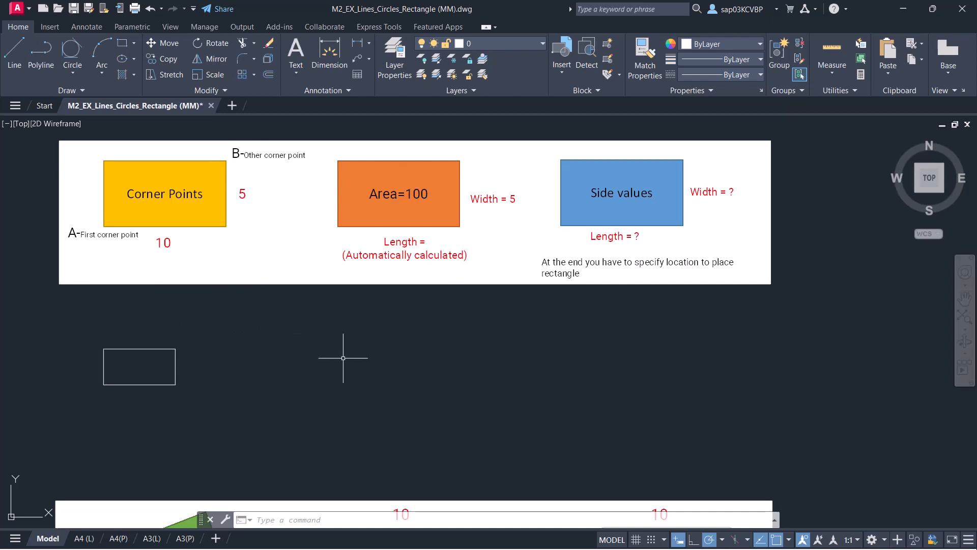
Draw a rectangle below the Area=100 example using the Area option, with an area of 100 and a width of 5
{"action": "type", "text": "rec"}
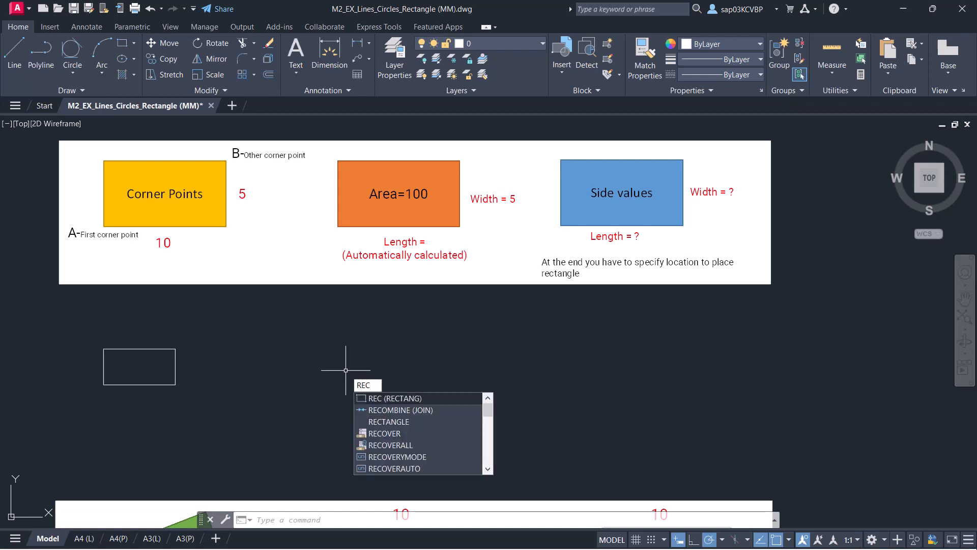
{"action": "key", "text": "Return"}
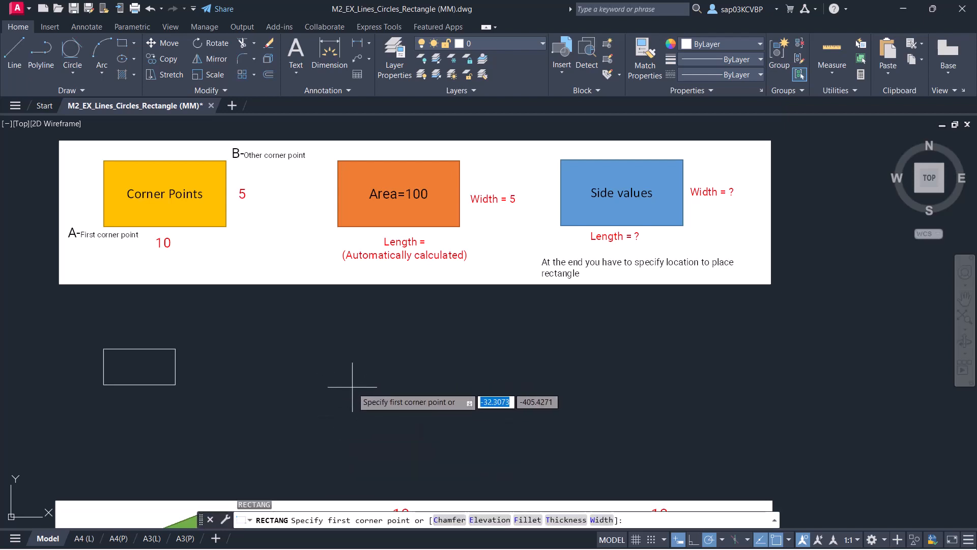
{"action": "left_click", "coordinate": [340, 382]}
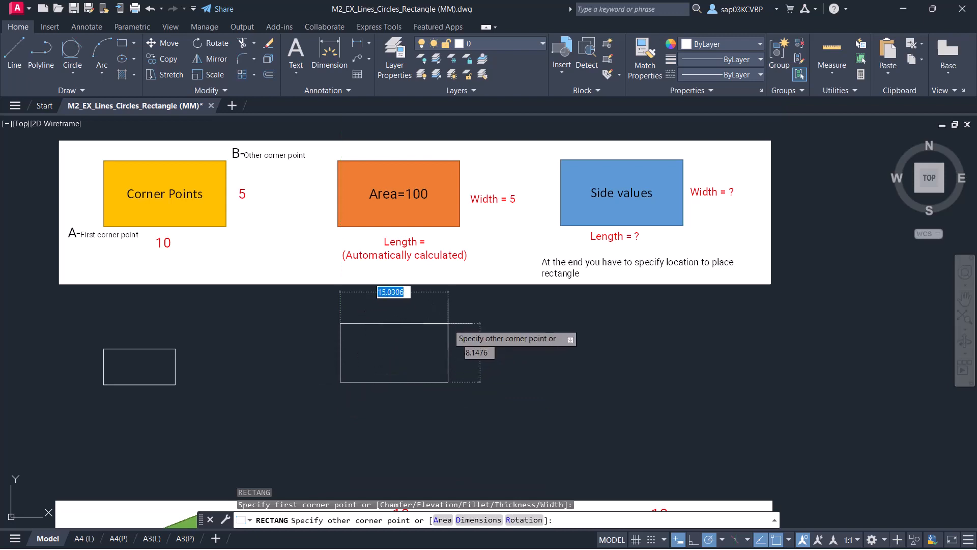
{"action": "right_click", "coordinate": [447, 324]}
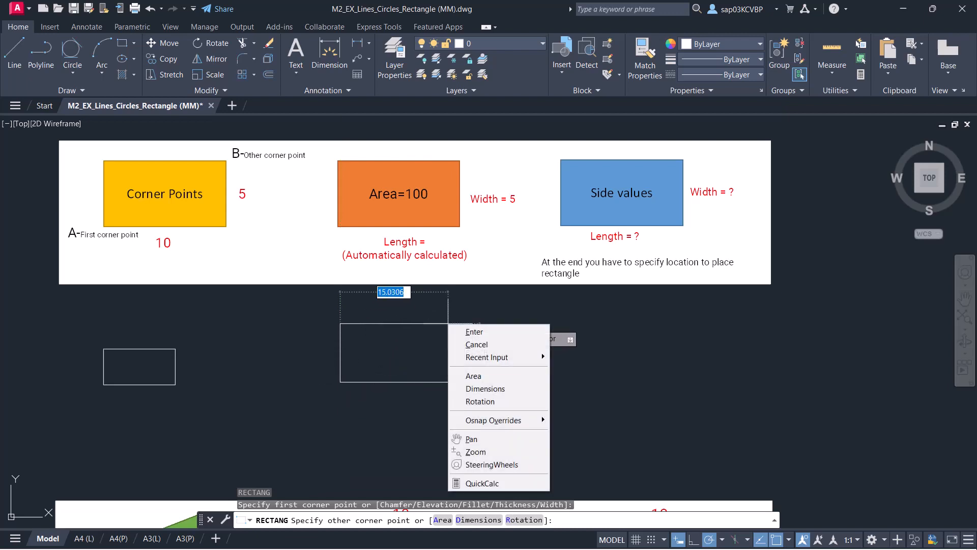
{"action": "left_click", "coordinate": [520, 378]}
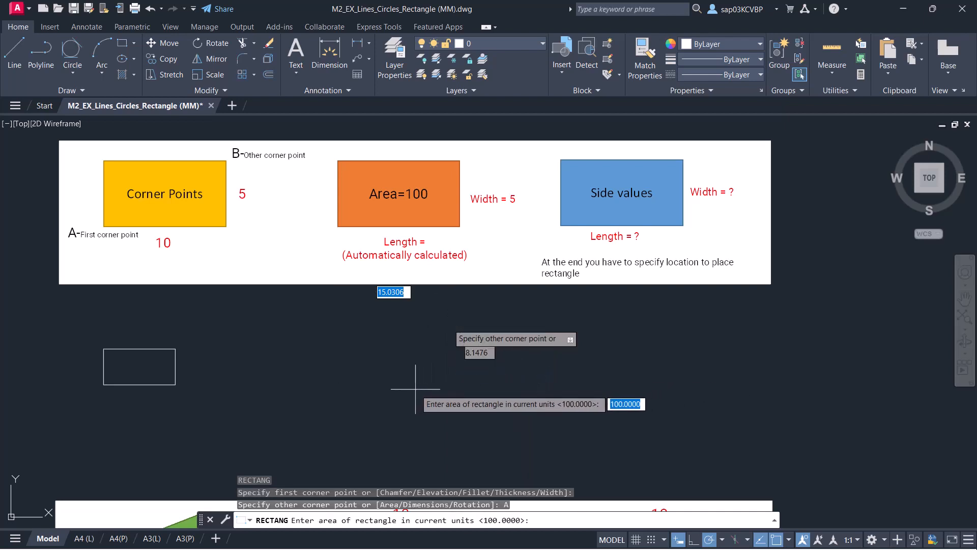
{"action": "type", "text": "100"}
{"action": "key", "text": "Return"}
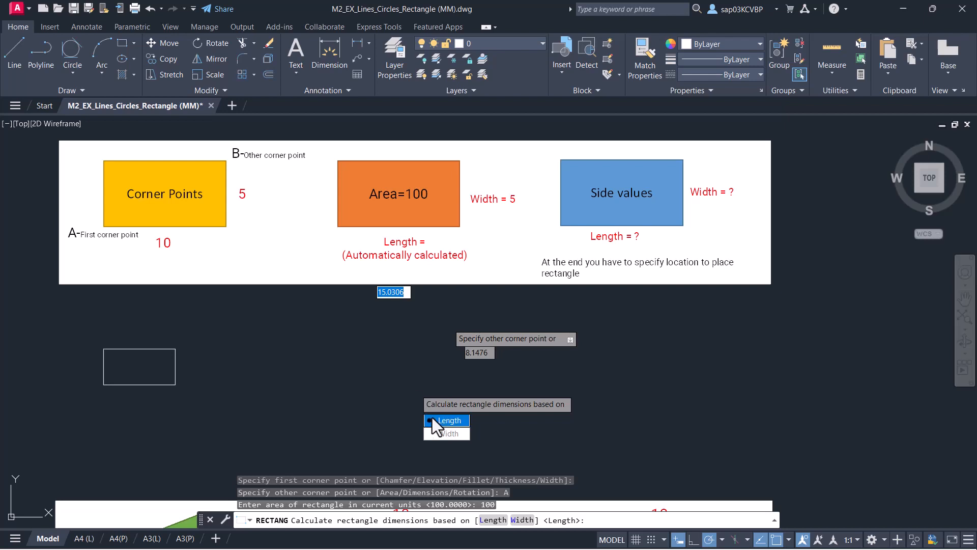
{"action": "left_click", "coordinate": [441, 433]}
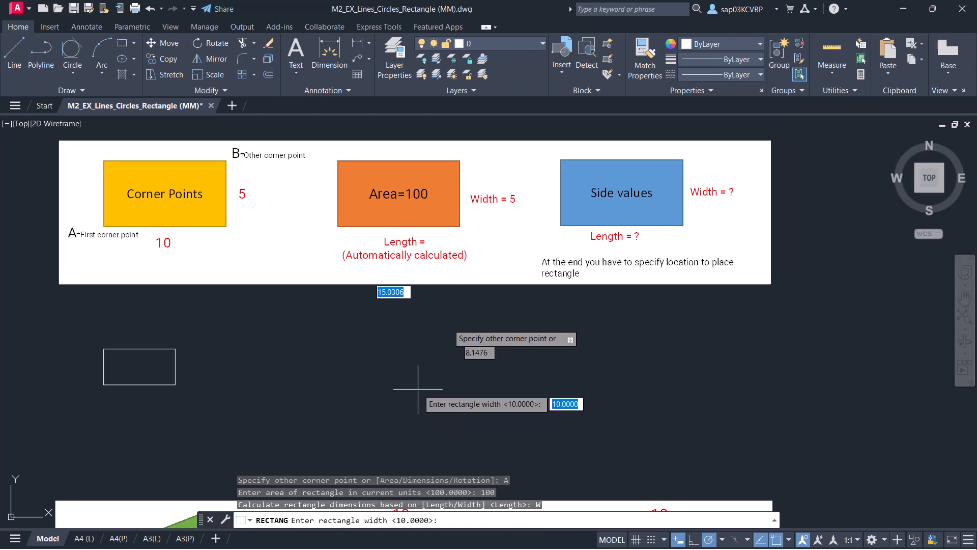
{"action": "type", "text": "5"}
{"action": "key", "text": "Return"}
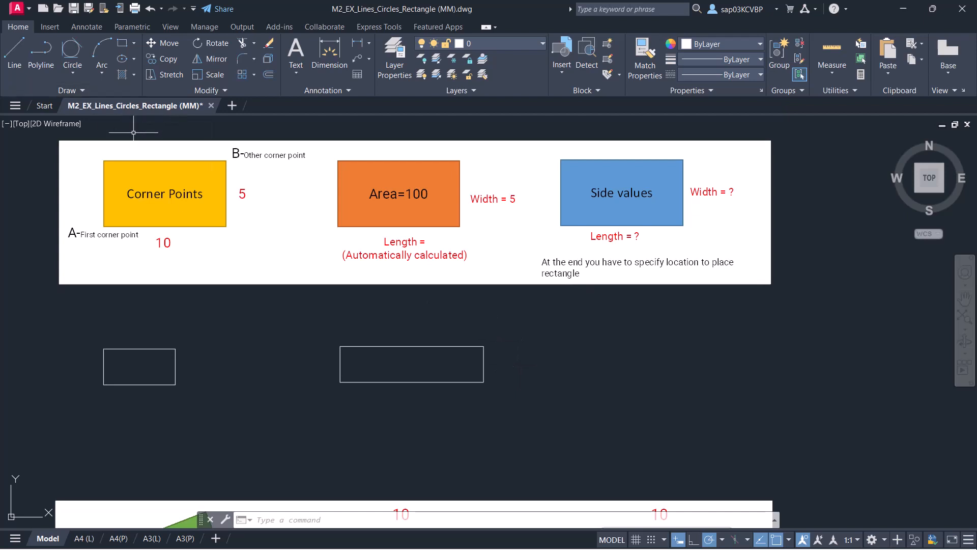
Draw a rectangle below the Side values example using the Dimensions option, with length 10 and width 5, placed up and right of its first corner
{"action": "type", "text": "rec"}
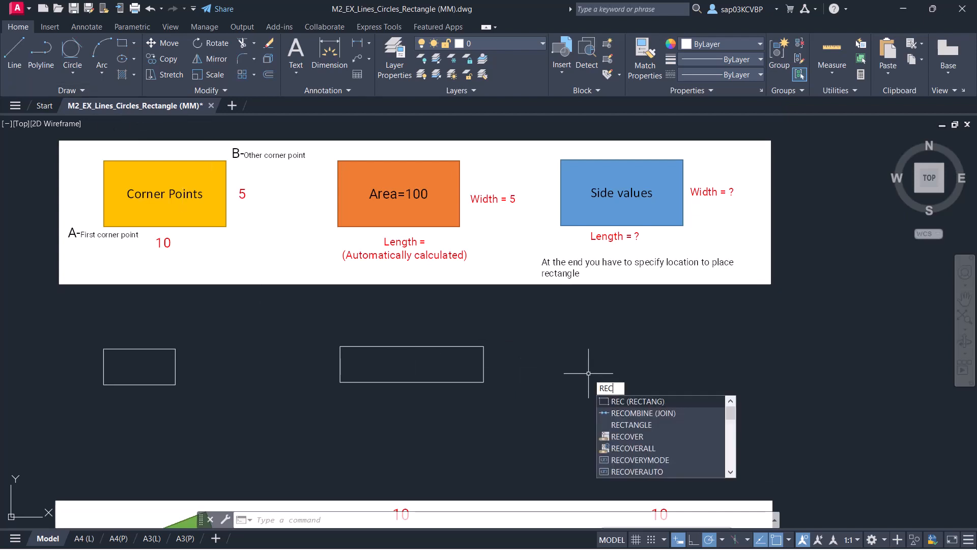
{"action": "key", "text": "Return"}
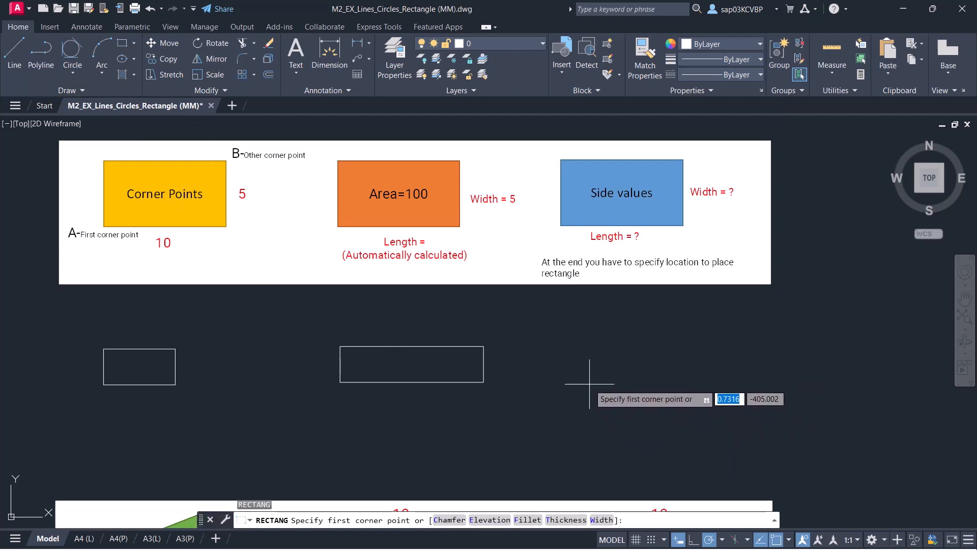
{"action": "left_click", "coordinate": [590, 381]}
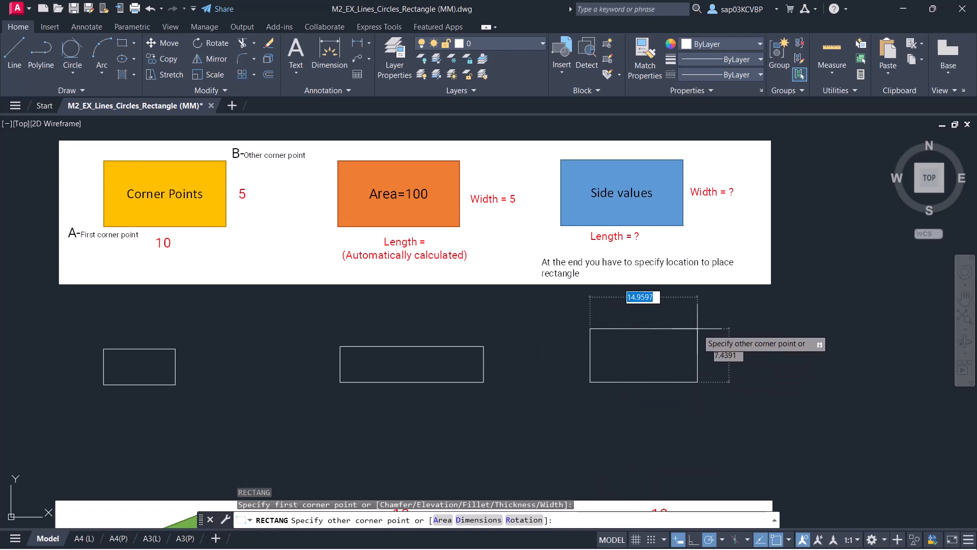
{"action": "right_click", "coordinate": [697, 328]}
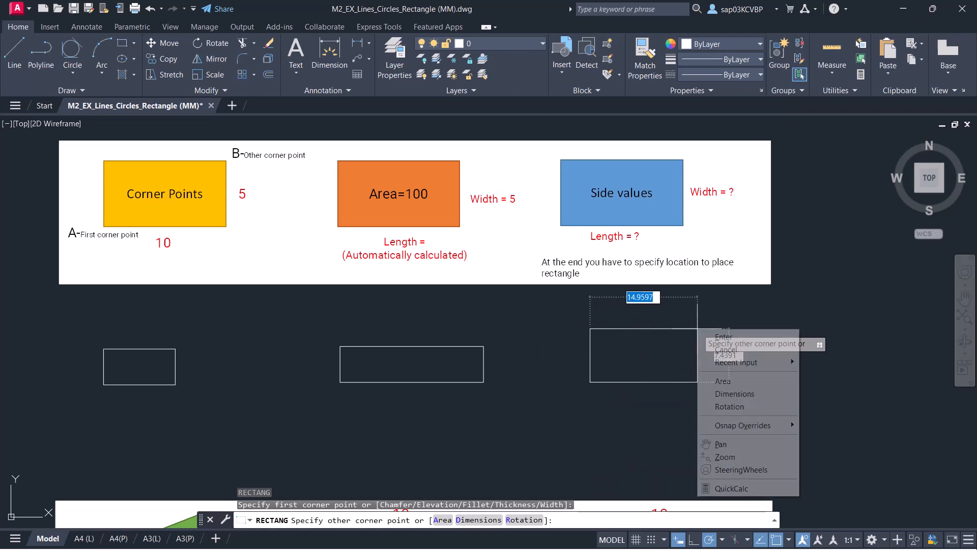
{"action": "left_click", "coordinate": [736, 395]}
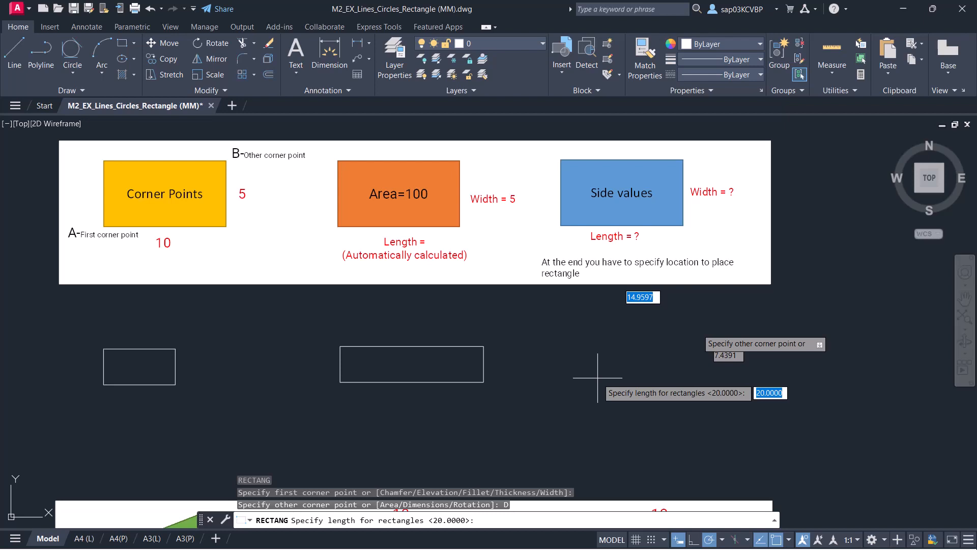
{"action": "type", "text": "10"}
{"action": "key", "text": "Return"}
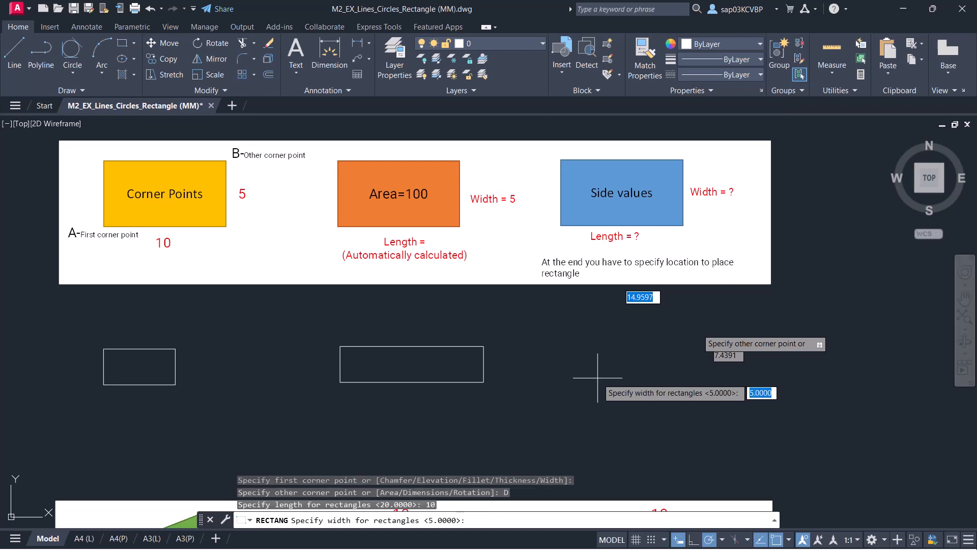
{"action": "type", "text": "5"}
{"action": "key", "text": "Return"}
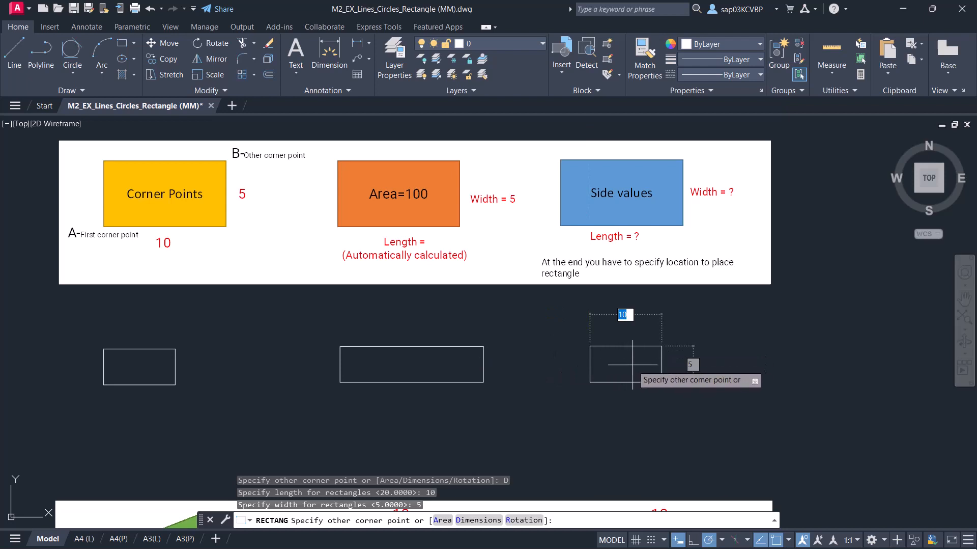
{"action": "left_click", "coordinate": [632, 364]}
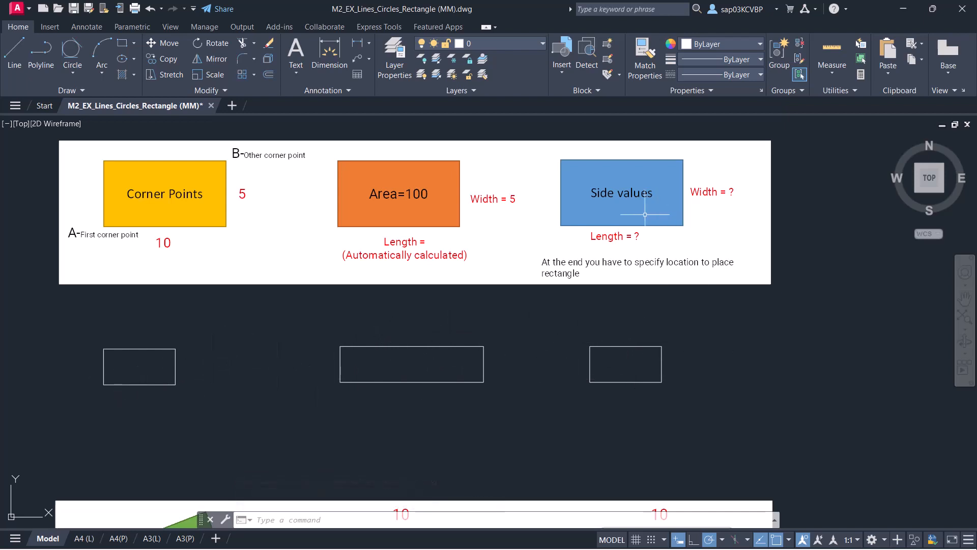
Start a rectangle in the empty area to the right of the Rotation and Chamfer examples and set its rotation angle to 30 degrees
{"action": "middle_click_drag", "start_coordinate": [404, 385], "coordinate": [410, 224]}
{"action": "middle_click_drag", "start_coordinate": [427, 387], "coordinate": [431, 322]}
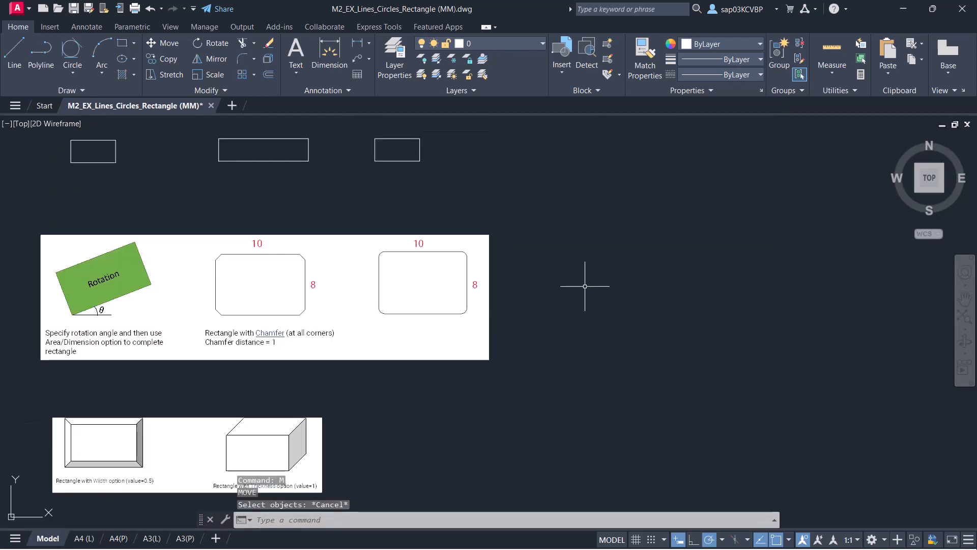
{"action": "left_click", "coordinate": [121, 43]}
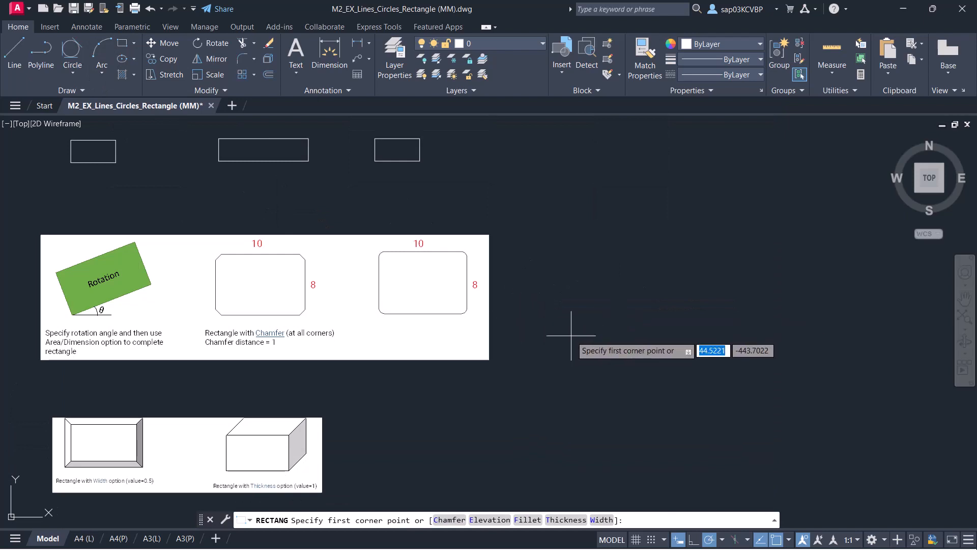
{"action": "left_click", "coordinate": [569, 319]}
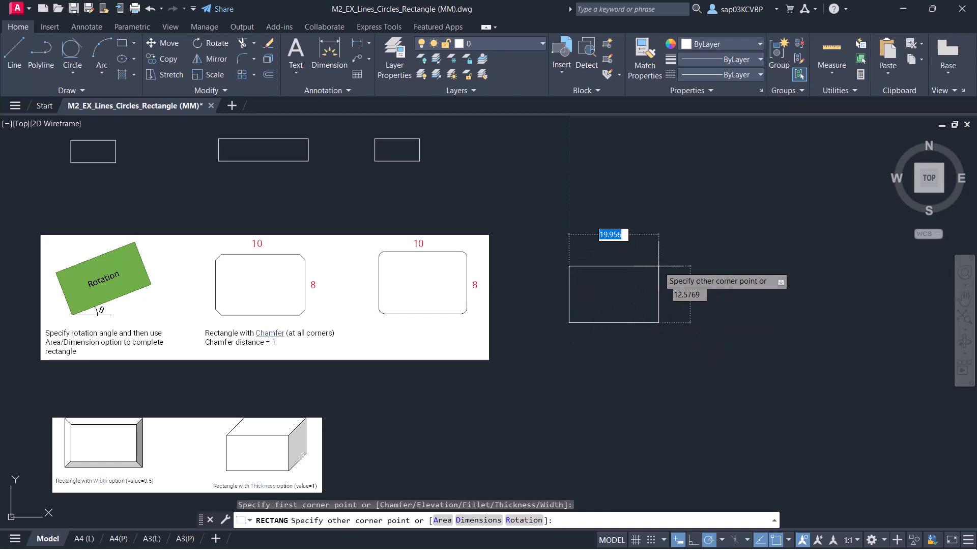
{"action": "right_click", "coordinate": [659, 267]}
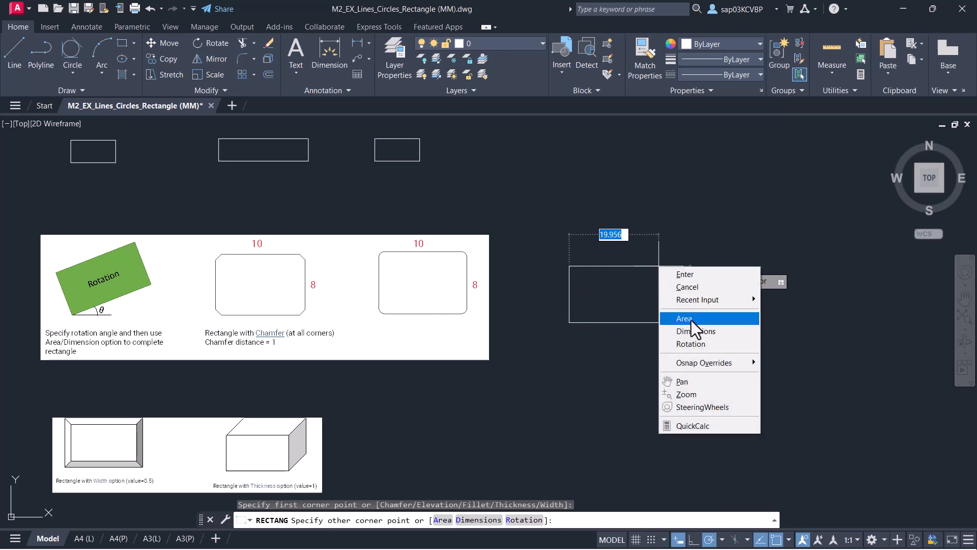
{"action": "left_click", "coordinate": [698, 344]}
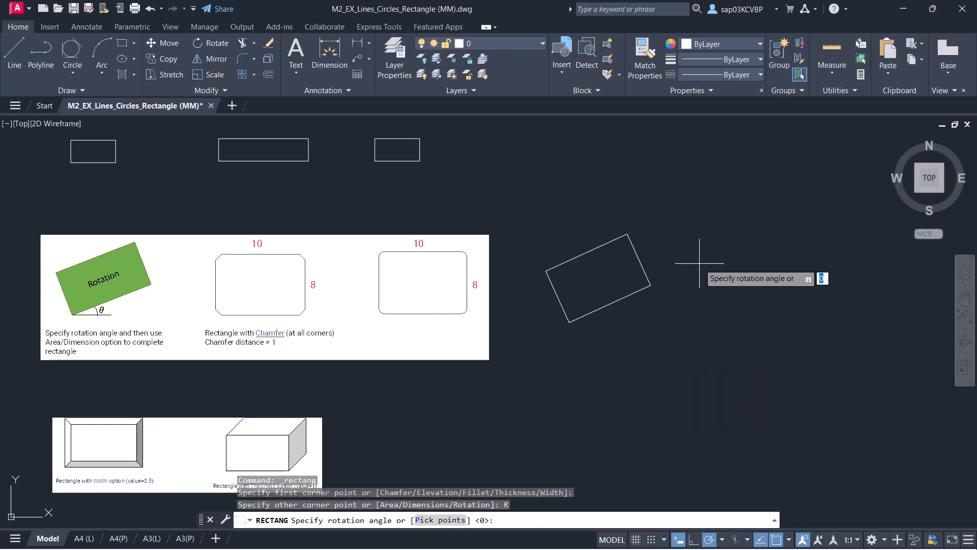
{"action": "type", "text": "30"}
{"action": "key", "text": "Return"}
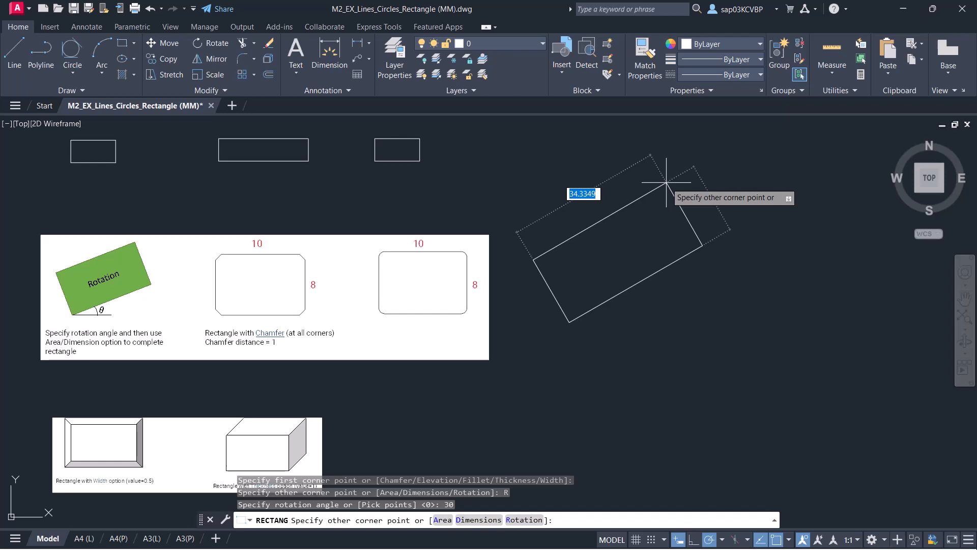
Complete the 30-degree rotated rectangle using the Dimensions option, with length 20 and width 5, placed up and right of its first corner
{"action": "right_click", "coordinate": [666, 181]}
{"action": "left_click", "coordinate": [704, 246]}
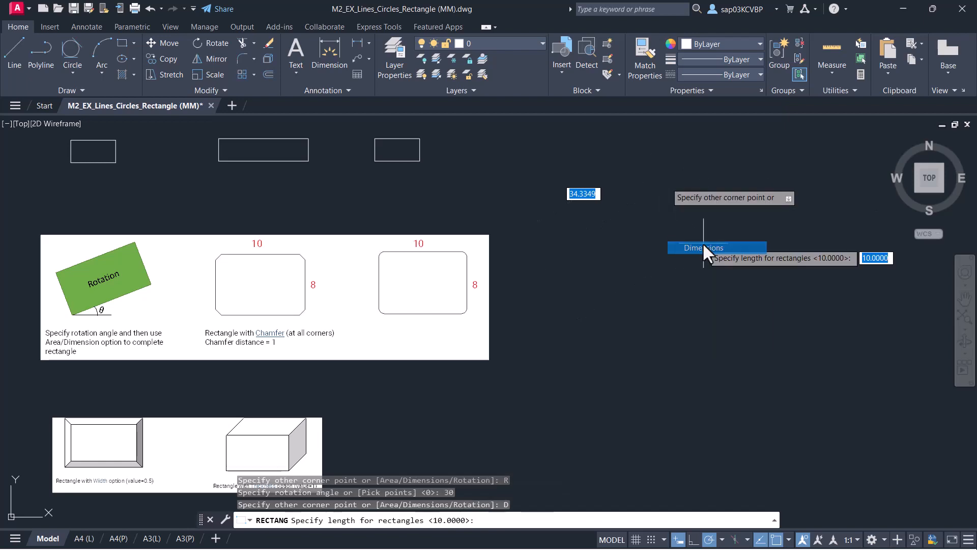
{"action": "type", "text": "20"}
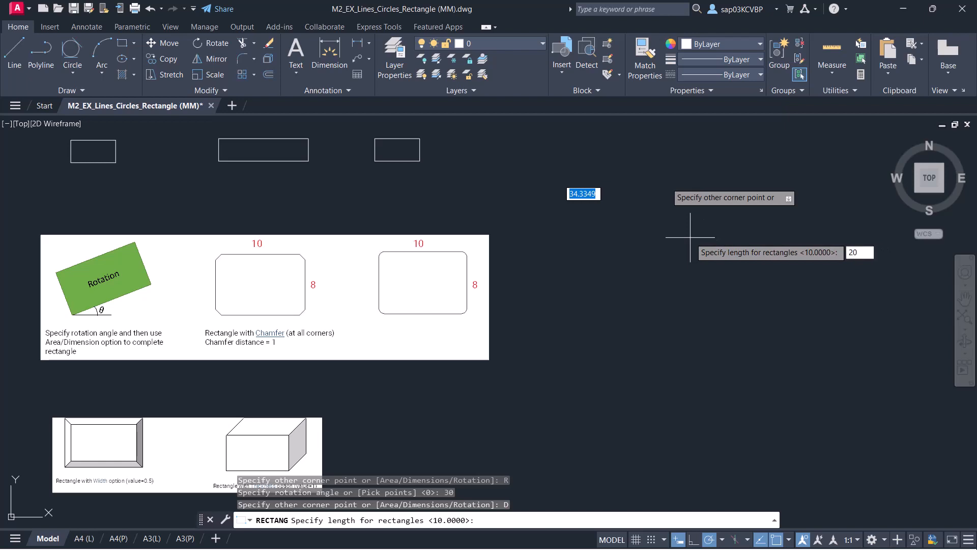
{"action": "key", "text": "Return"}
{"action": "type", "text": "5"}
{"action": "key", "text": "Return"}
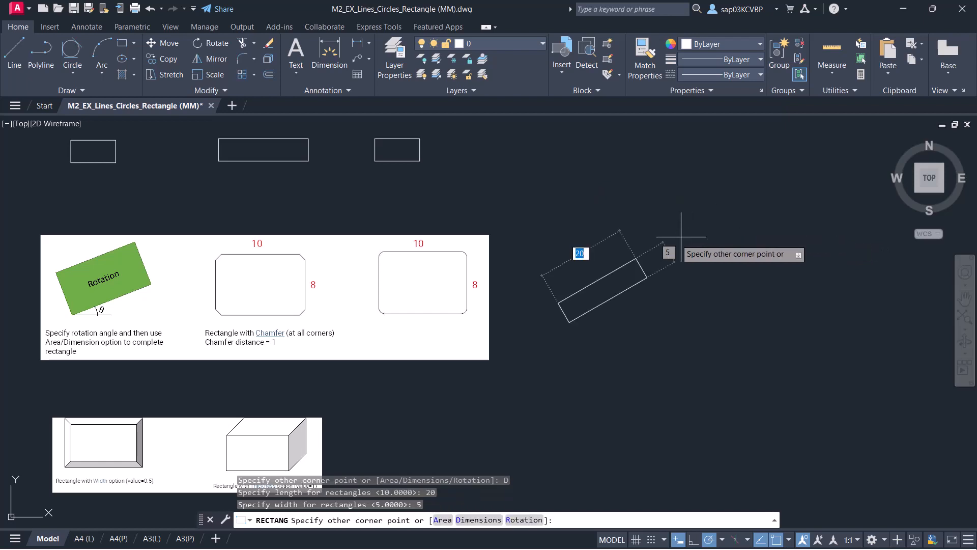
{"action": "left_click", "coordinate": [606, 292]}
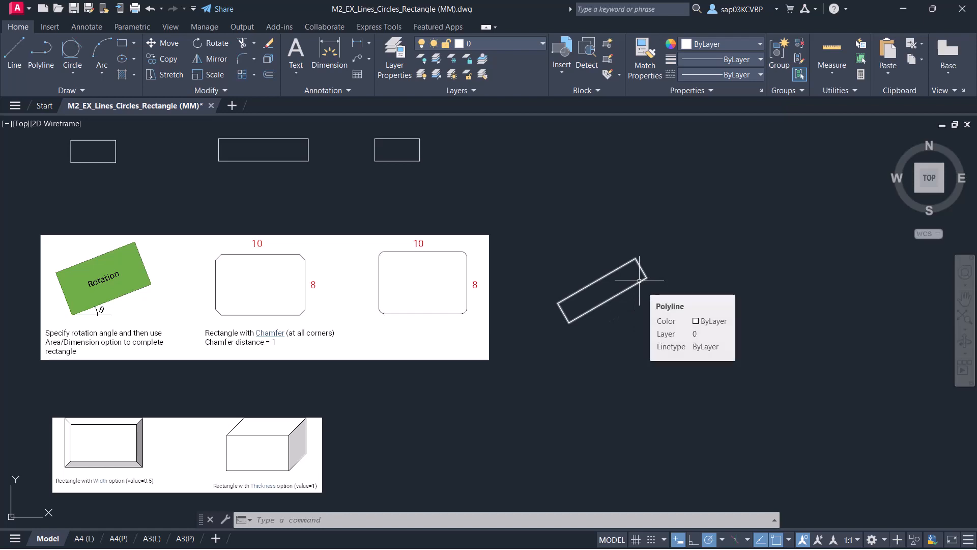
Draw a second rotated rectangle beside the first, placing its other corner at length 20 and width 5 directly
{"action": "middle_click_drag", "start_coordinate": [646, 305], "coordinate": [613, 295]}
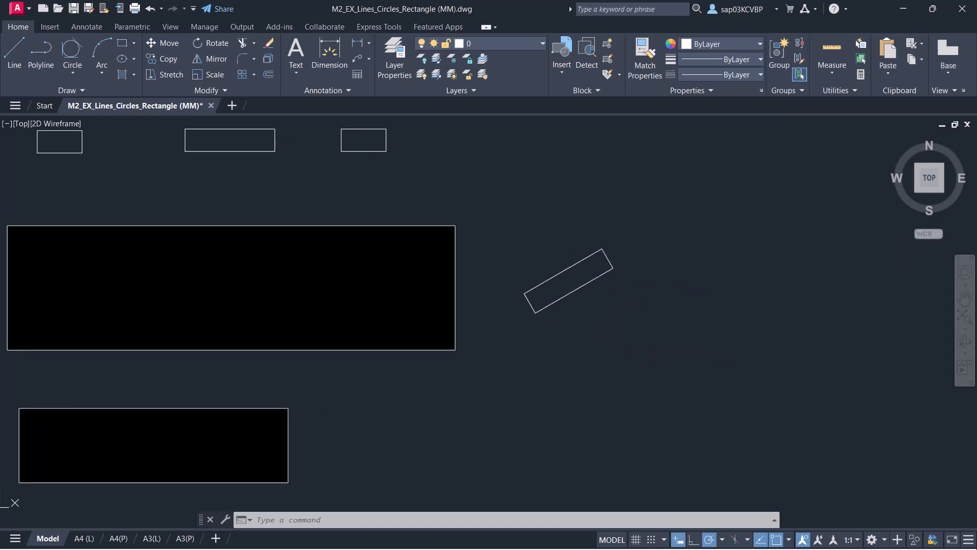
{"action": "type", "text": "rec"}
{"action": "key", "text": "Return"}
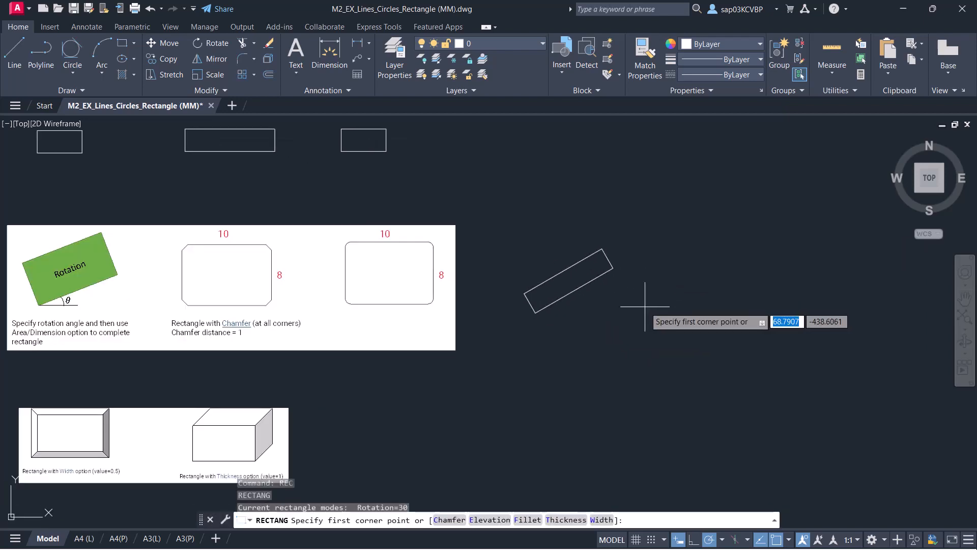
{"action": "left_click", "coordinate": [639, 320]}
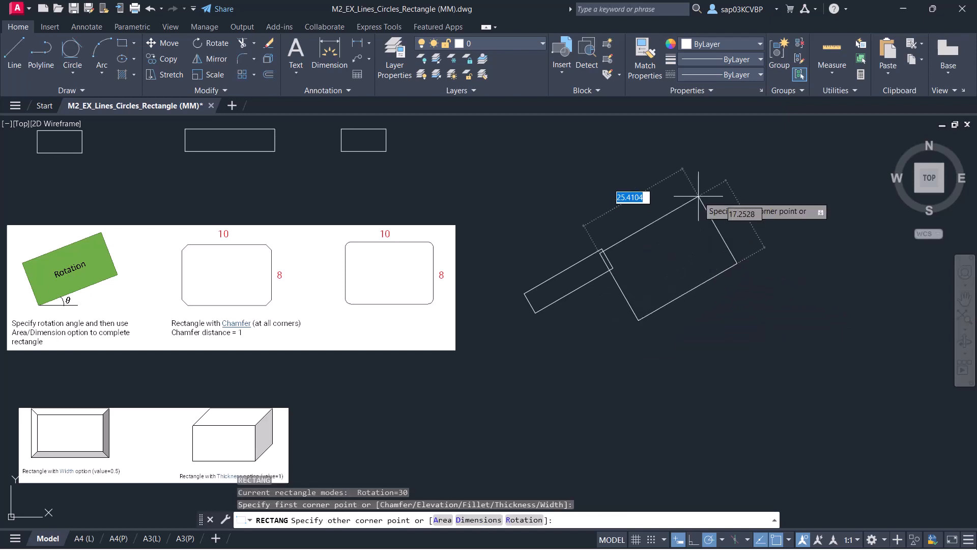
{"action": "type", "text": "20"}
{"action": "key", "text": "Tab"}
{"action": "type", "text": "5"}
{"action": "key", "text": "Return"}
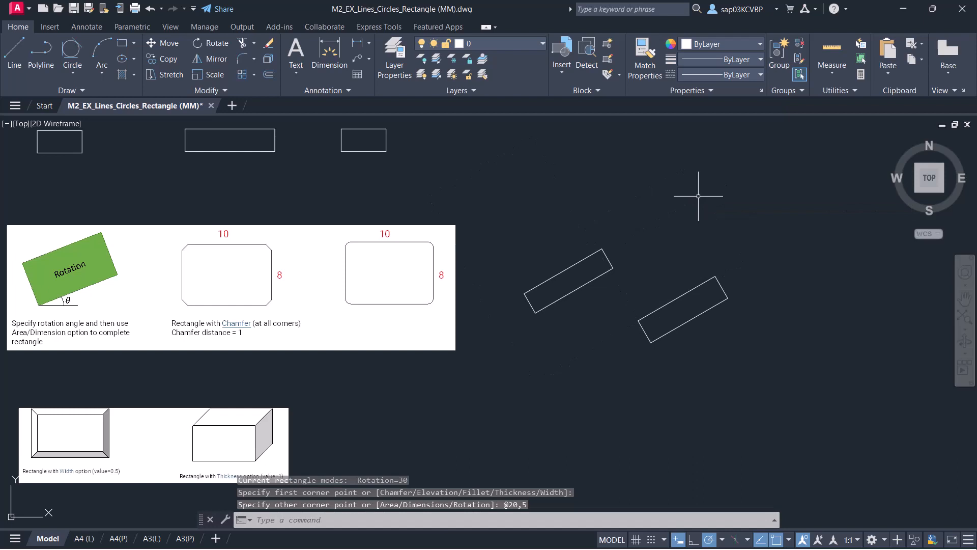
Compare the two rotated rectangles up close and delete both of them
{"action": "scroll", "coordinate": [661, 300], "scroll_direction": "up", "scroll_amount": 4}
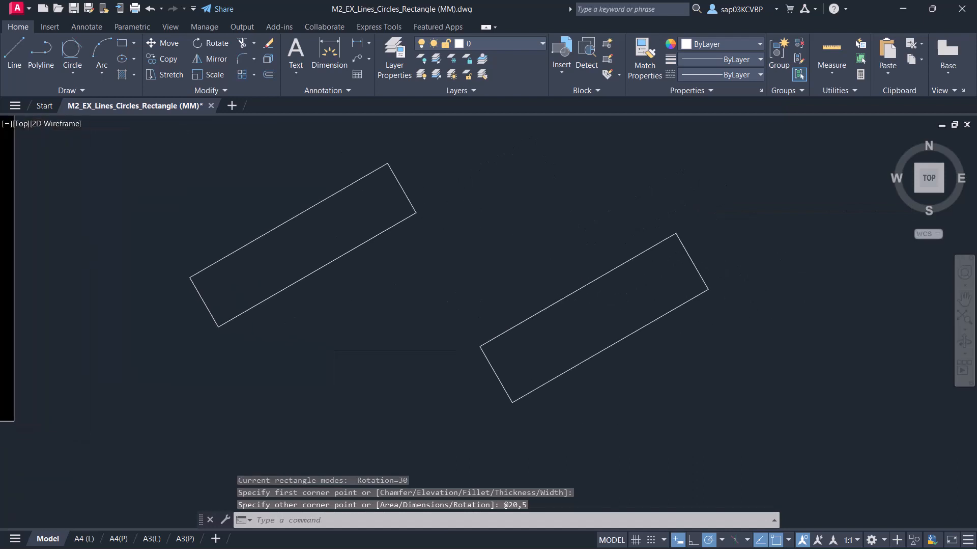
{"action": "middle_click_drag", "start_coordinate": [562, 268], "coordinate": [541, 246]}
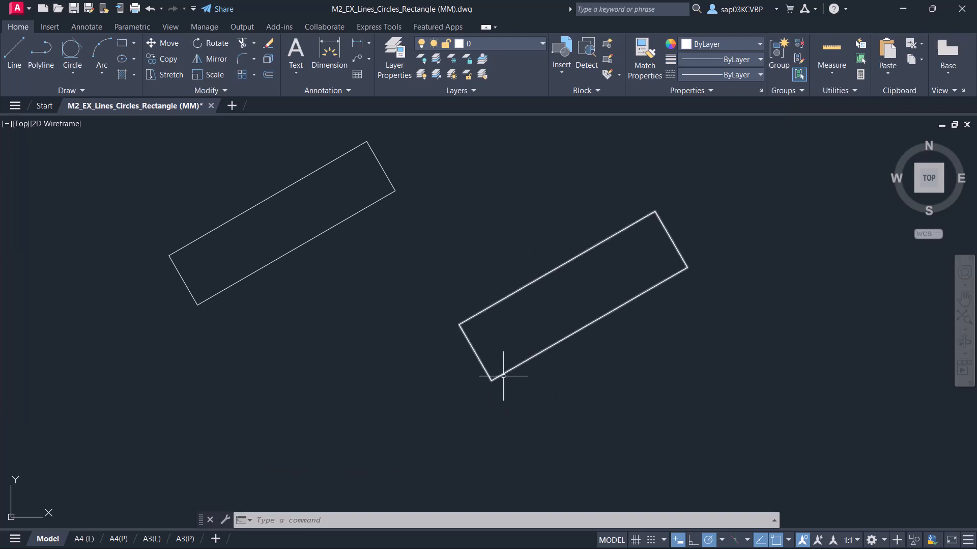
{"action": "mouse_move", "coordinate": [306, 281]}
{"action": "middle_mouse_down"}
{"action": "mouse_move", "coordinate": [328, 334]}
{"action": "mouse_move", "coordinate": [314, 342]}
{"action": "middle_mouse_up"}
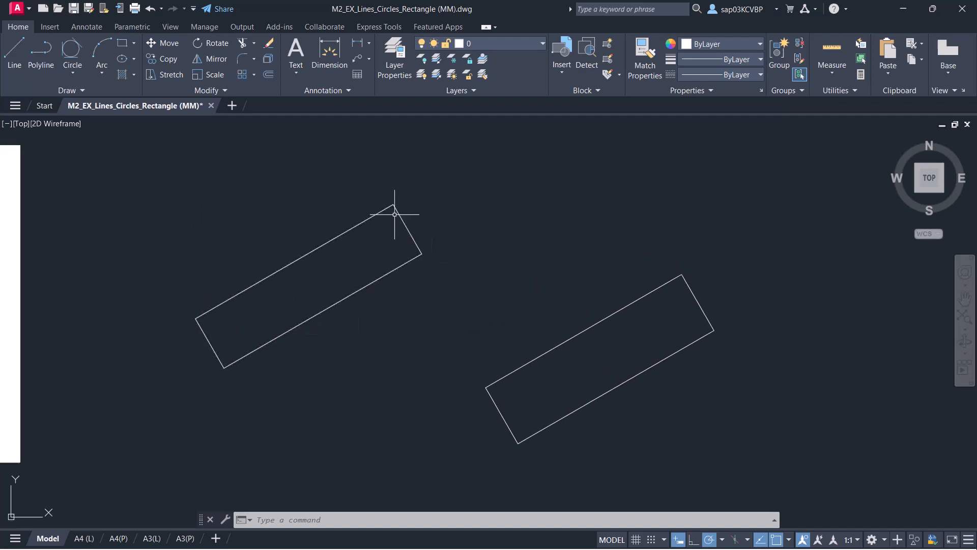
{"action": "scroll", "coordinate": [395, 213], "scroll_direction": "down", "scroll_amount": 4}
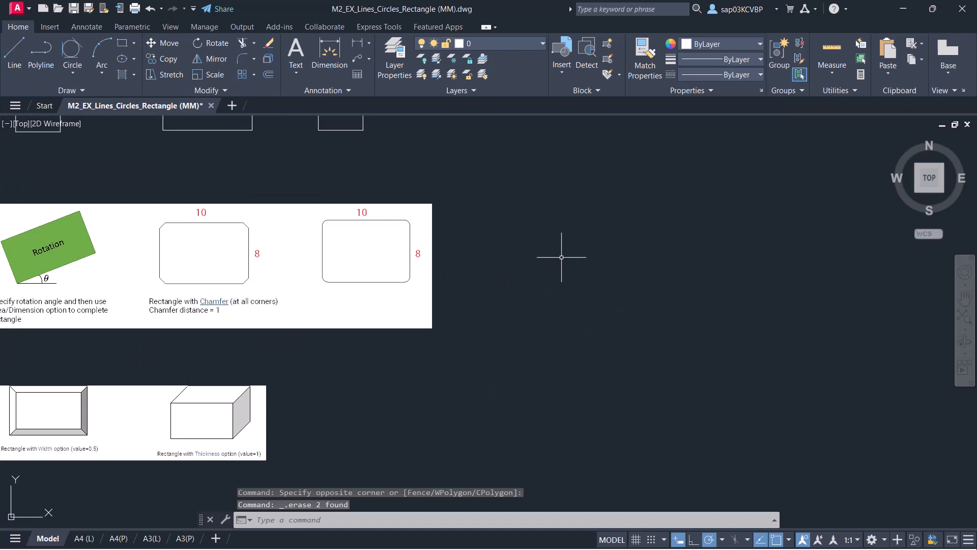
Start a rectangle in the empty area right of the example panels and reset its rotation angle to 0
{"action": "type", "text": "REC"}
{"action": "key", "text": "Return"}
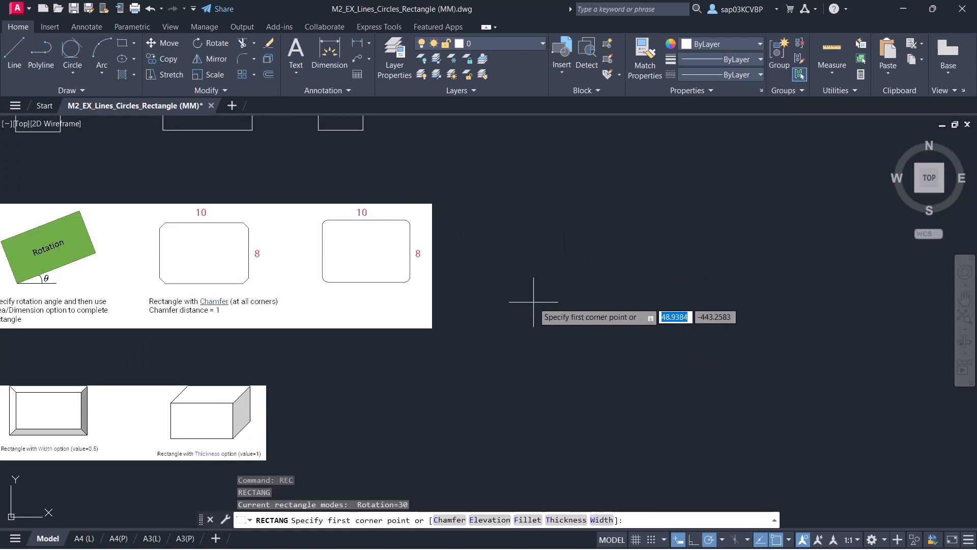
{"action": "left_click", "coordinate": [533, 301]}
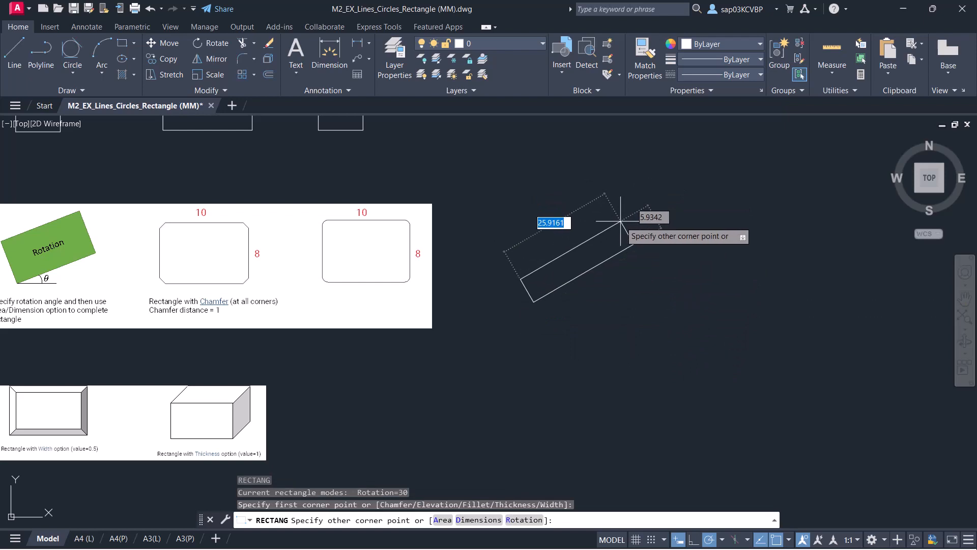
{"action": "right_click", "coordinate": [635, 222]}
{"action": "left_click", "coordinate": [657, 297]}
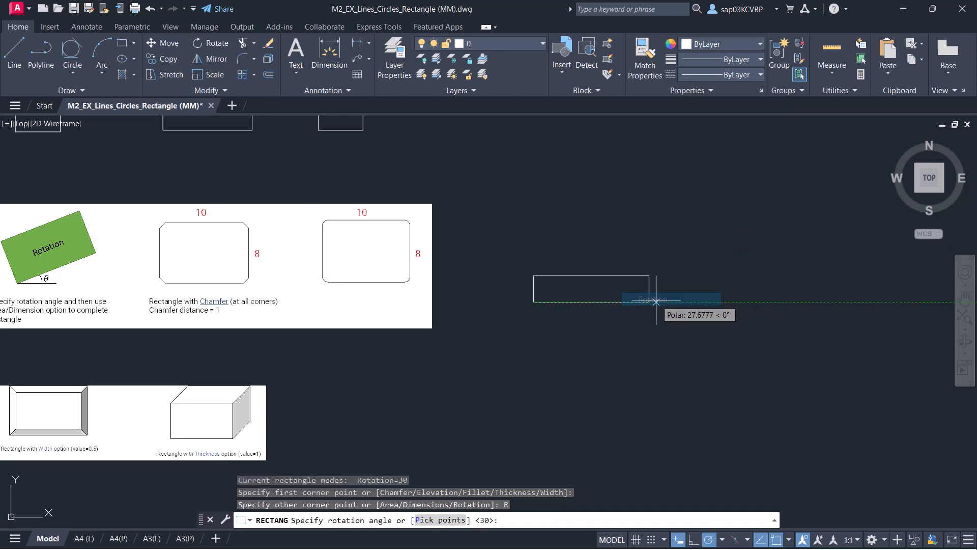
{"action": "type", "text": "0"}
{"action": "key", "text": "Return"}
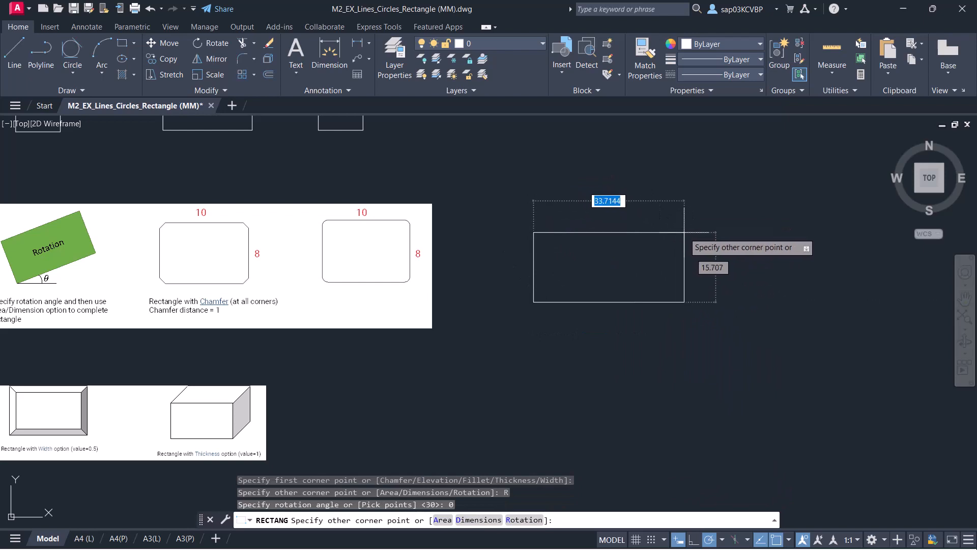
Place the other corner of the unrotated rectangle freehand and delete the finished rectangle
{"action": "left_click", "coordinate": [667, 233]}
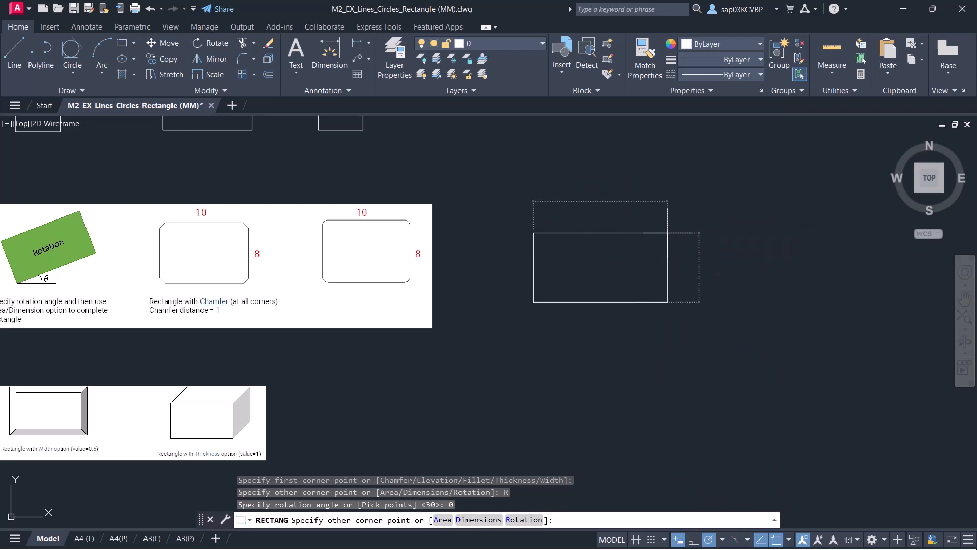
{"action": "left_click", "coordinate": [693, 279]}
{"action": "left_click", "coordinate": [653, 252]}
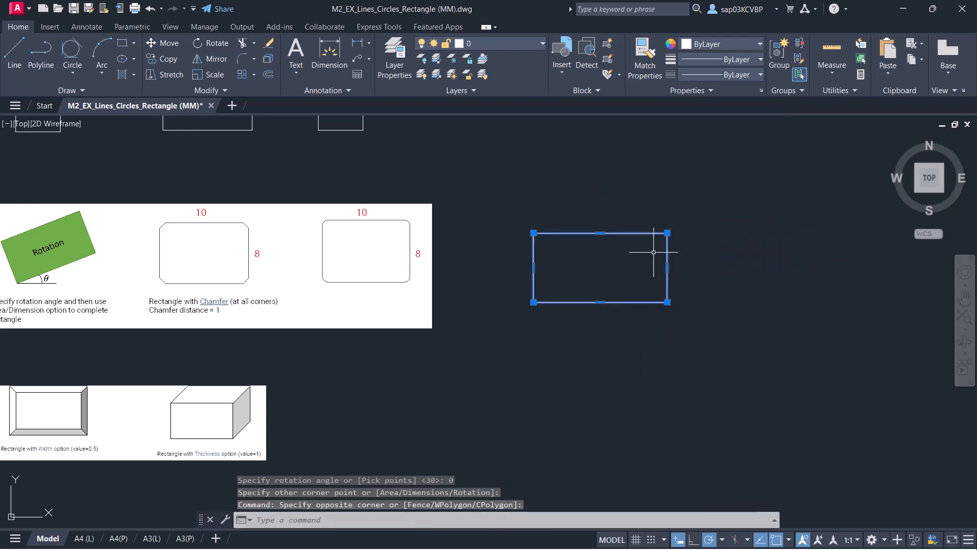
{"action": "key", "text": "Delete"}
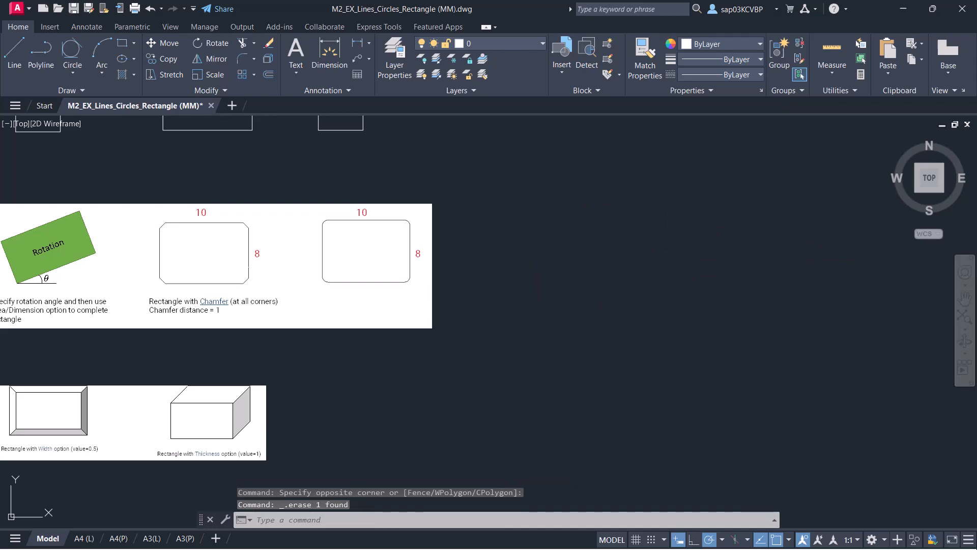
Start a rectangle with the Chamfer option and set both the first and second chamfer distances to 1
{"action": "type", "text": "re"}
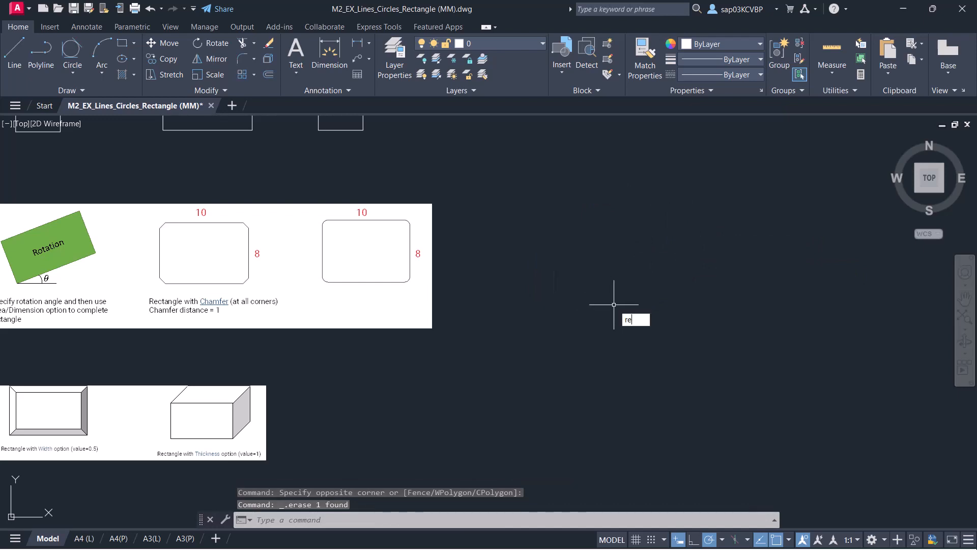
{"action": "type", "text": "c"}
{"action": "key", "text": "Return"}
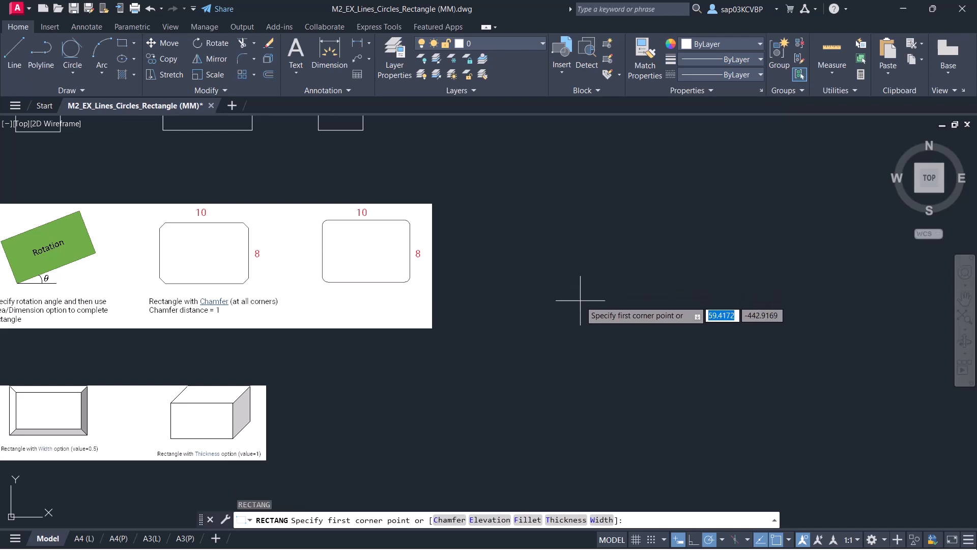
{"action": "right_click", "coordinate": [570, 297]}
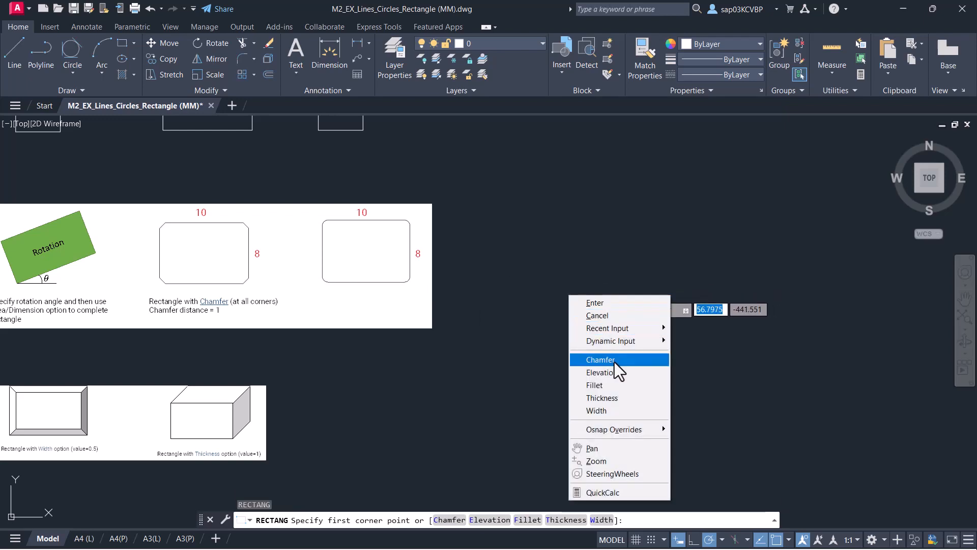
{"action": "left_click", "coordinate": [601, 360]}
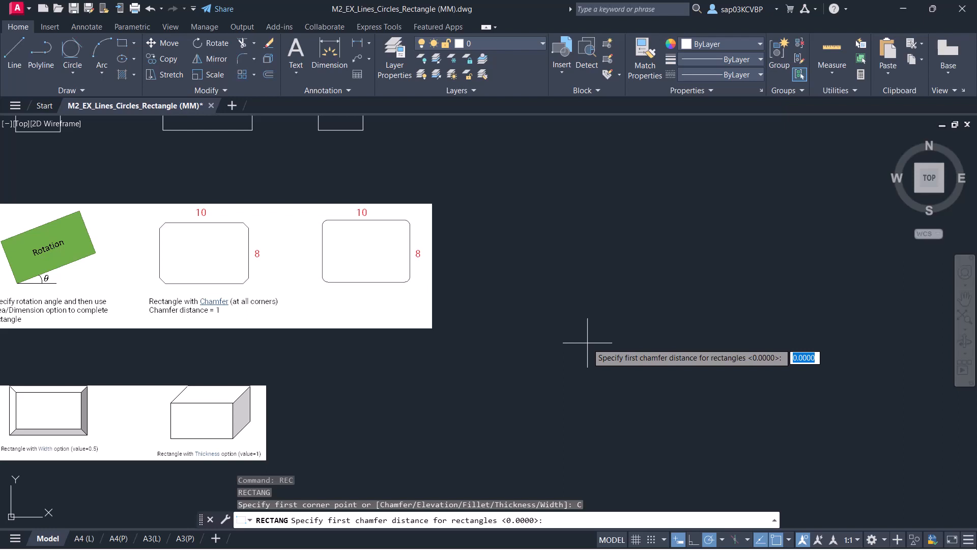
{"action": "type", "text": "1"}
{"action": "key", "text": "Return"}
{"action": "type", "text": "1"}
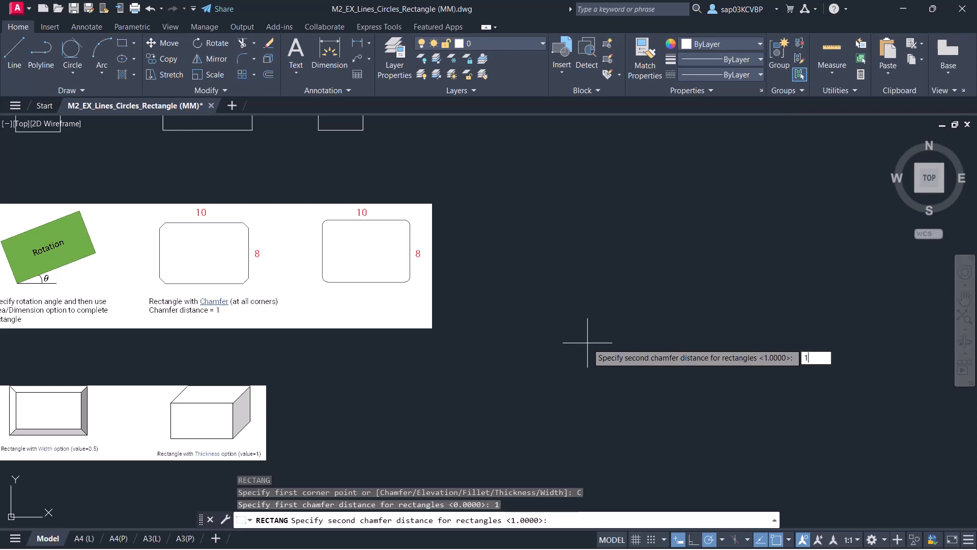
{"action": "key", "text": "Return"}
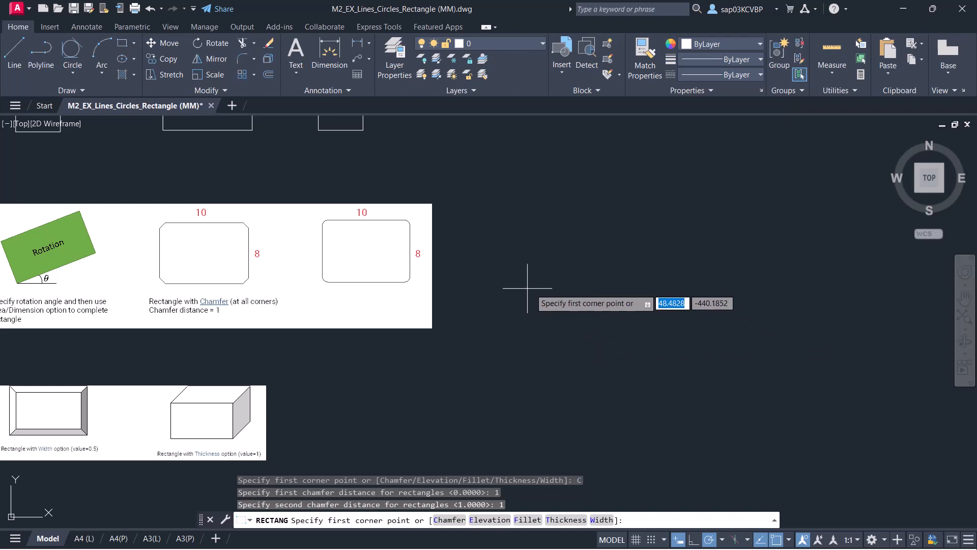
Draw the chamfered rectangle to the right of the example panels, 10 long and 8 wide
{"action": "left_click", "coordinate": [534, 302]}
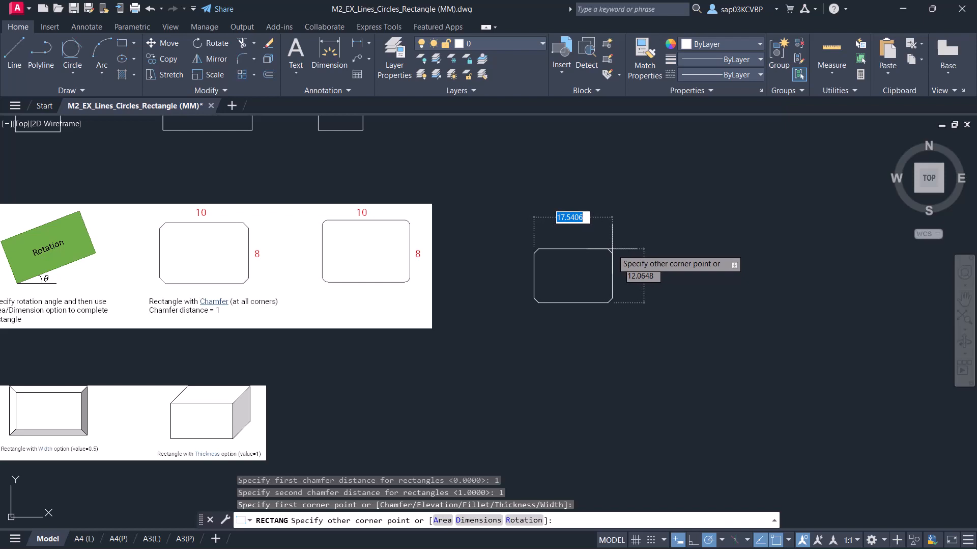
{"action": "type", "text": "1"}
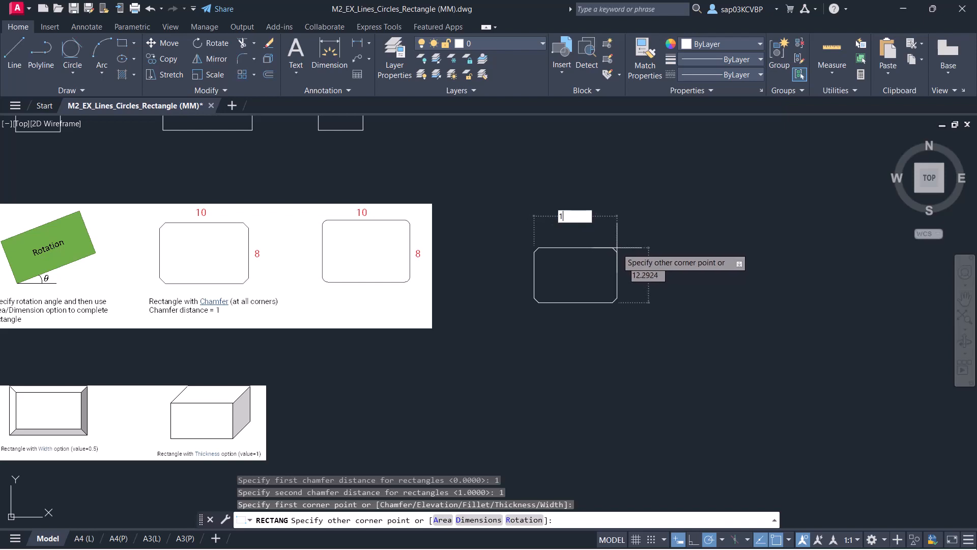
{"action": "type", "text": "0"}
{"action": "key", "text": "Tab"}
{"action": "type", "text": "5"}
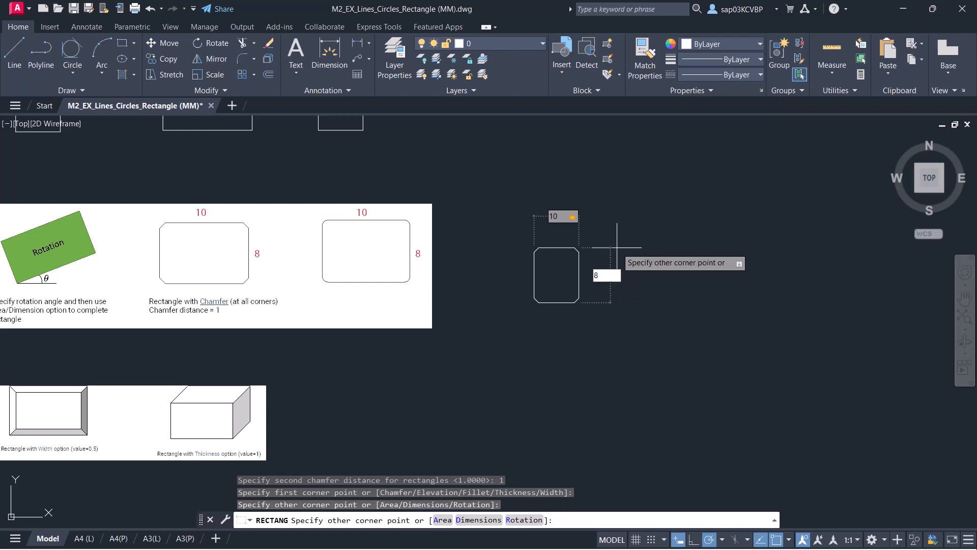
{"action": "key", "text": "Return"}
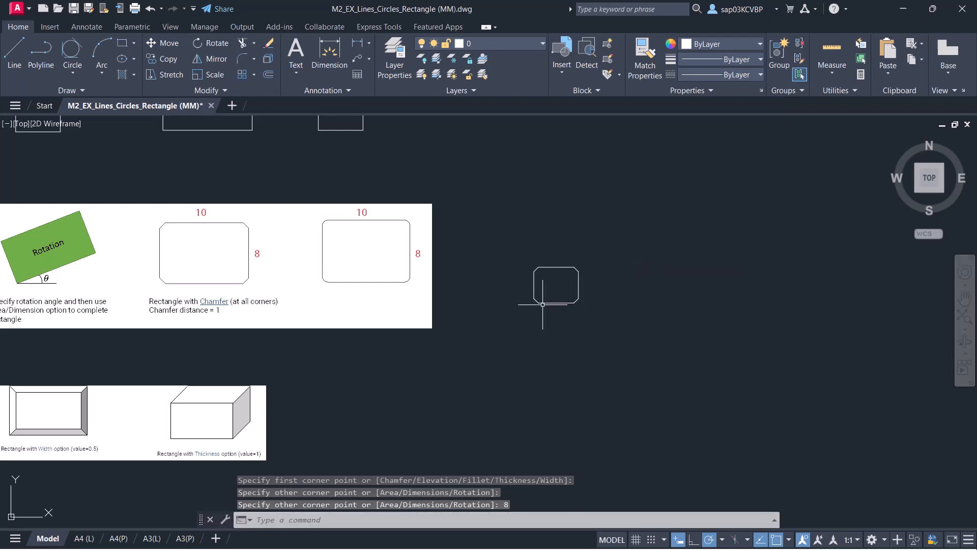
Delete the chamfered 10 by 8 rectangle
{"action": "left_click", "coordinate": [576, 311]}
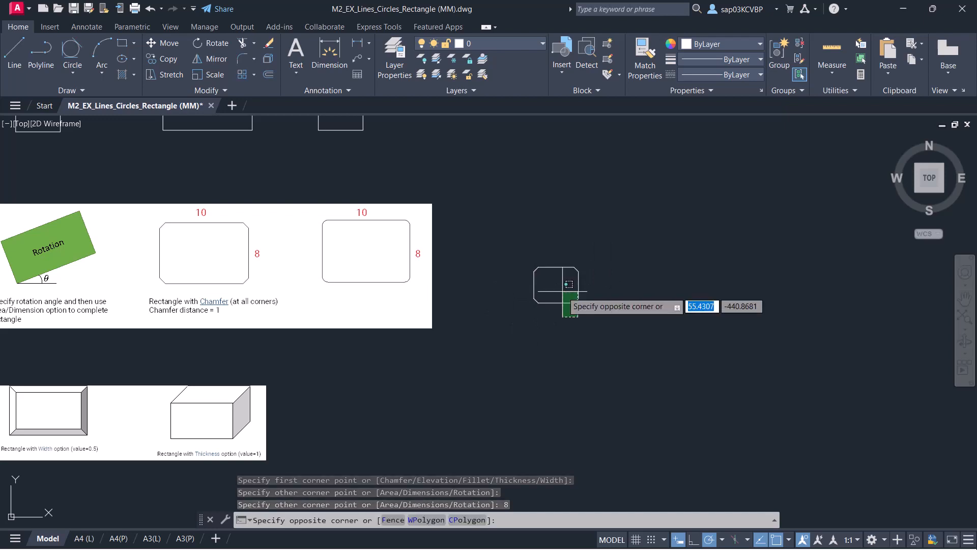
{"action": "left_click", "coordinate": [526, 248]}
{"action": "key", "text": "Delete"}
Start a rectangle with the Fillet option and set its fillet radius to 1
{"action": "type", "text": "REC"}
{"action": "key", "text": "Return"}
{"action": "right_click", "coordinate": [526, 248]}
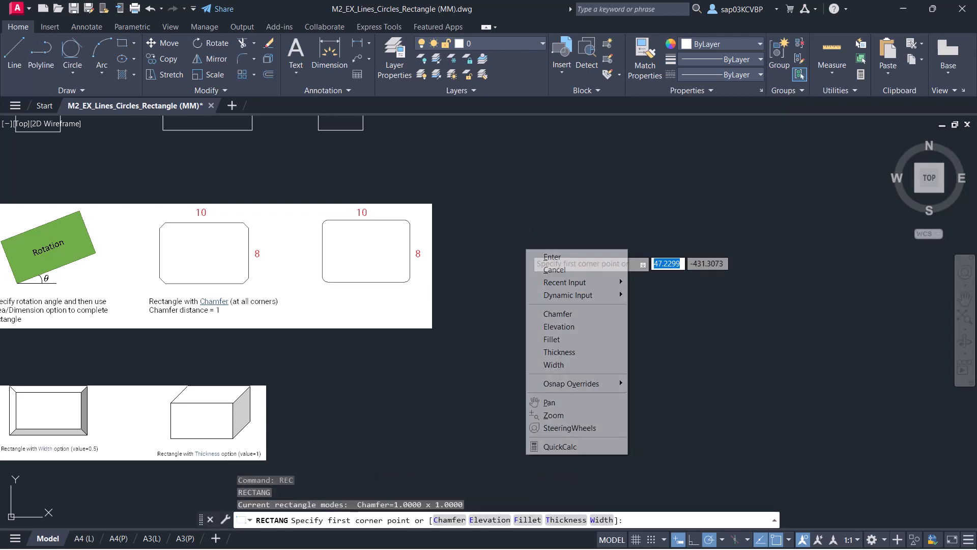
{"action": "left_click", "coordinate": [582, 339]}
{"action": "type", "text": "1"}
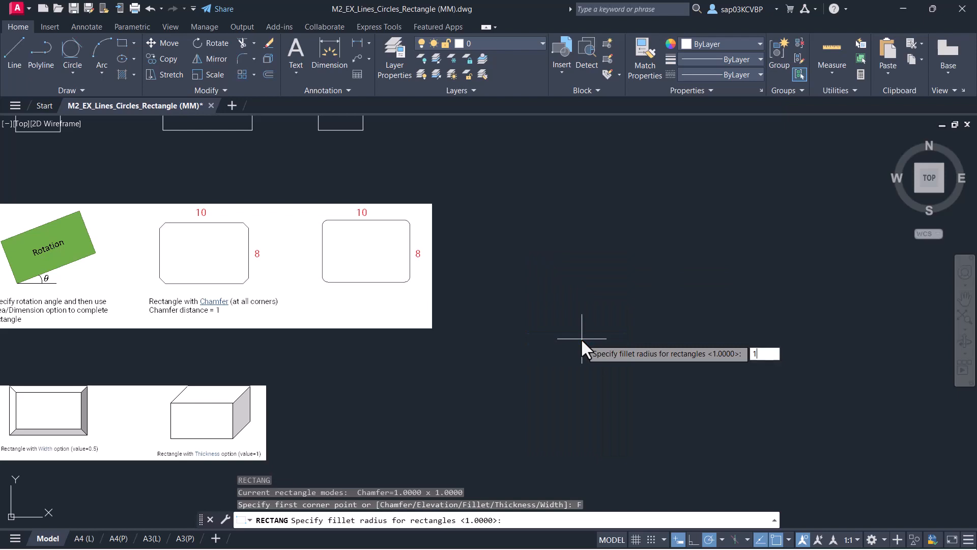
{"action": "key", "text": "Return"}
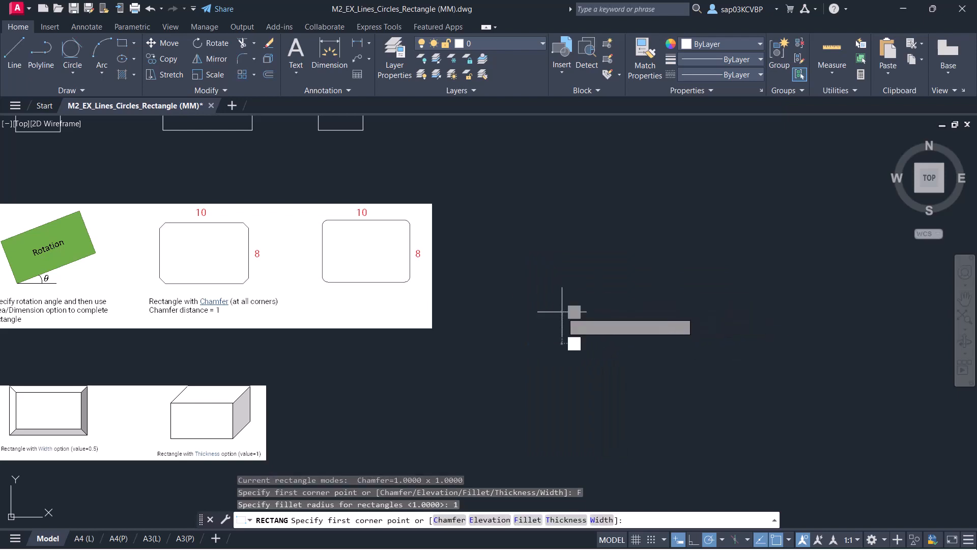
Draw the filleted rectangle to the right of the example panels, 10 long and 8 wide
{"action": "left_click", "coordinate": [561, 311]}
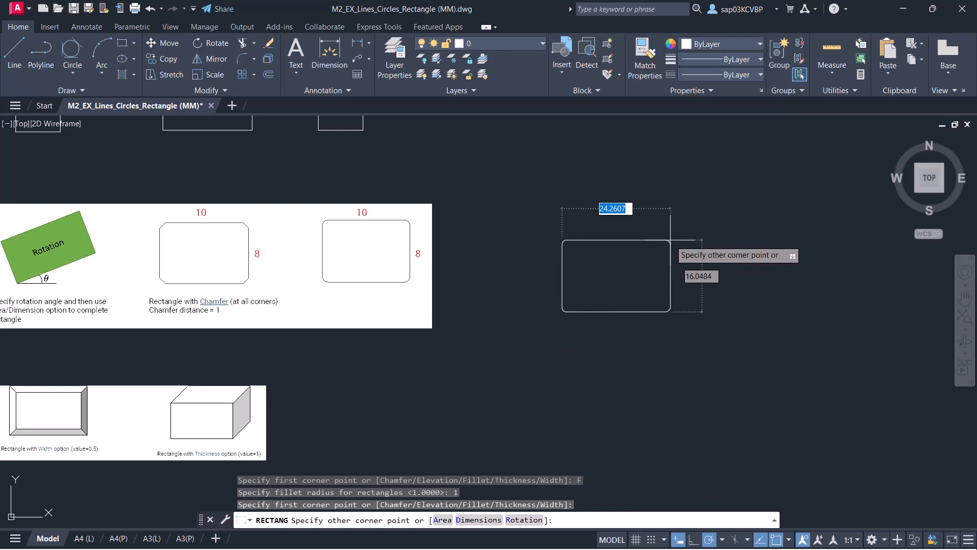
{"action": "type", "text": "10"}
{"action": "key", "text": "Tab"}
{"action": "type", "text": "8"}
{"action": "key", "text": "Return"}
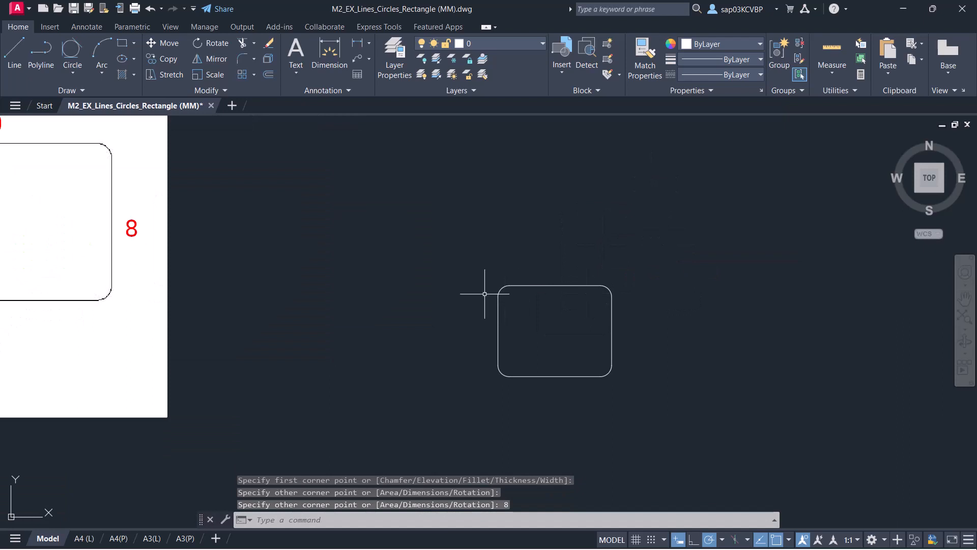
Delete the filleted rectangle drawn beside the example panels
{"action": "scroll", "coordinate": [526, 326], "scroll_direction": "down", "scroll_amount": 5}
{"action": "middle_click_drag", "start_coordinate": [468, 340], "coordinate": [630, 222]}
{"action": "left_click", "coordinate": [738, 229]}
{"action": "left_click", "coordinate": [688, 180]}
{"action": "key", "text": "Delete"}
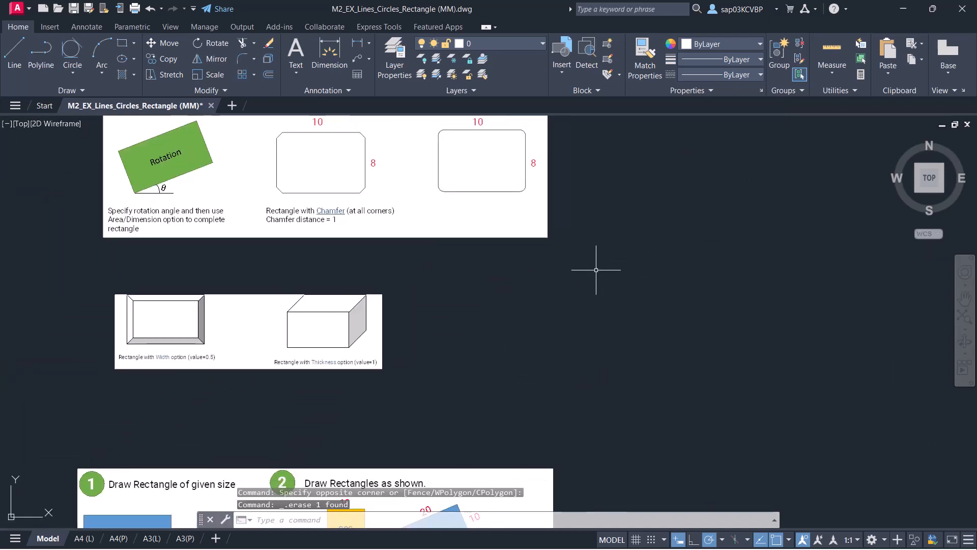
Start a rectangle and reset its fillet radius to 0
{"action": "type", "text": "rec"}
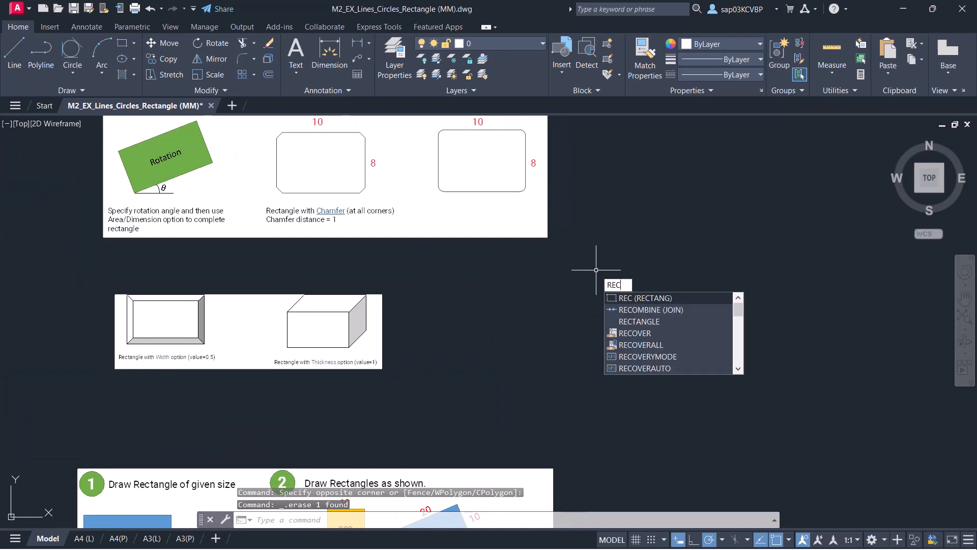
{"action": "key", "text": "Return"}
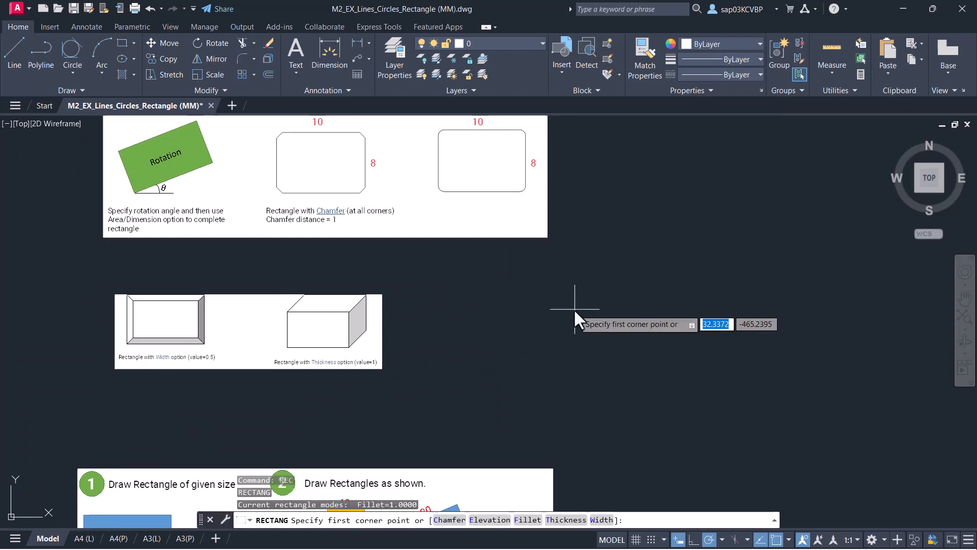
{"action": "scroll", "coordinate": [211, 368], "scroll_direction": "up", "scroll_amount": 2}
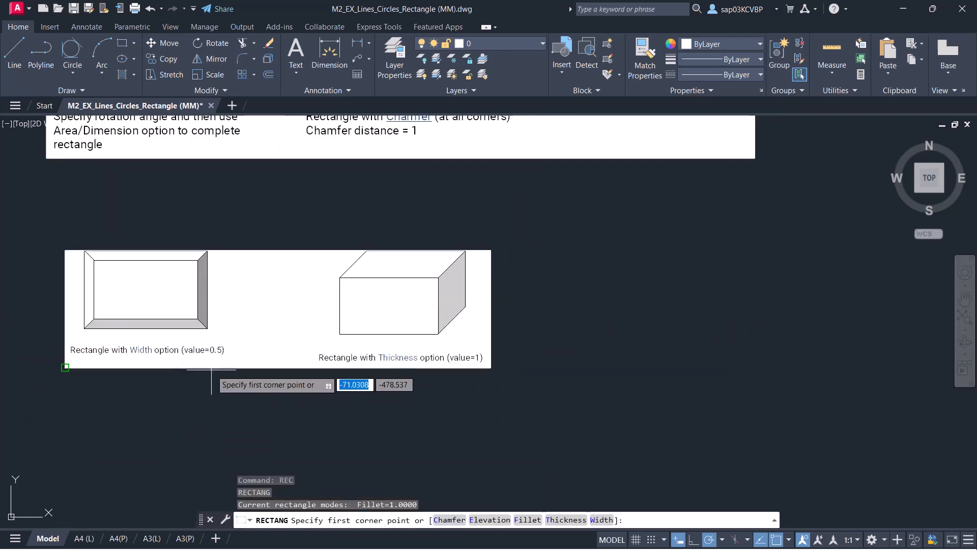
{"action": "right_click", "coordinate": [595, 279]}
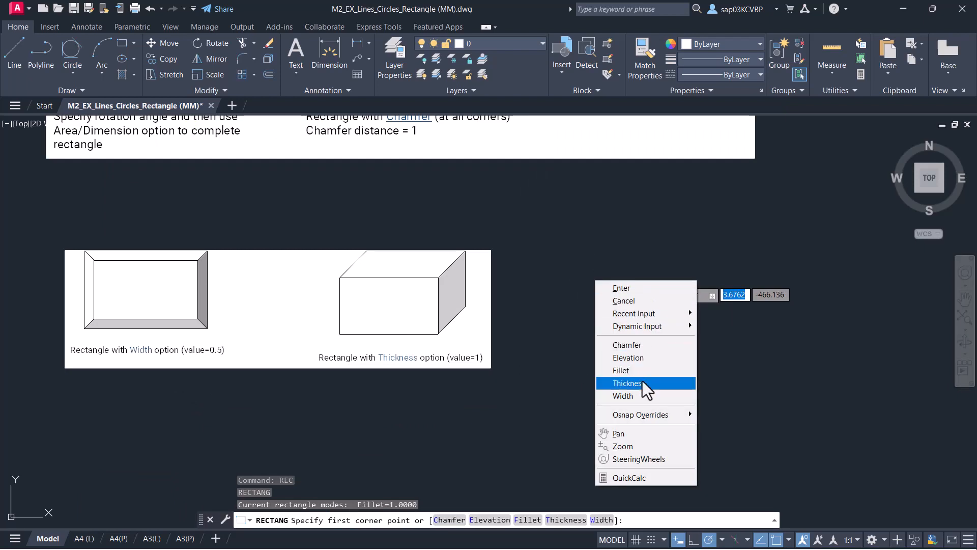
{"action": "left_click", "coordinate": [642, 371]}
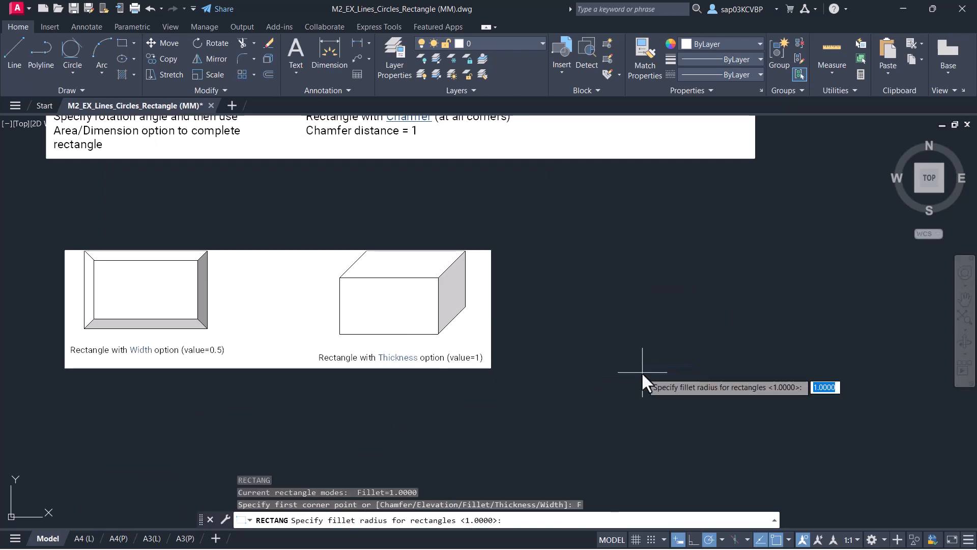
{"action": "type", "text": "0"}
{"action": "key", "text": "Return"}
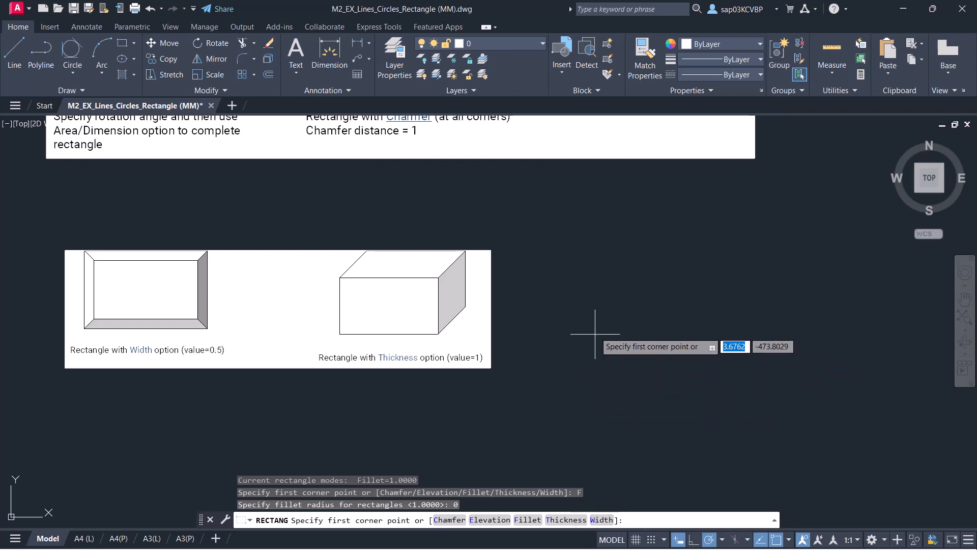
Draw a rectangle with line width 0.5 to the right of the Width and Thickness example panel
{"action": "right_click", "coordinate": [595, 315]}
{"action": "left_click", "coordinate": [640, 429]}
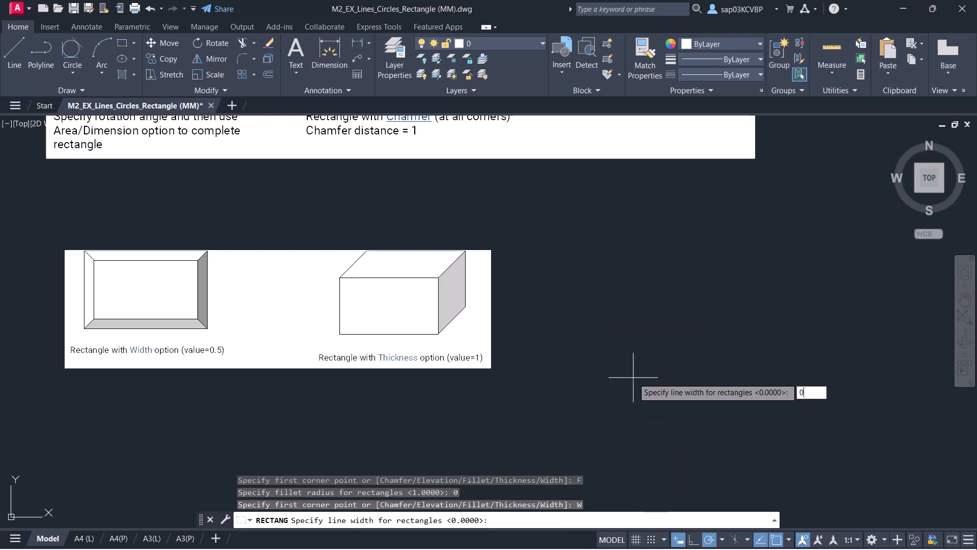
{"action": "type", "text": "0.5"}
{"action": "key", "text": "Return"}
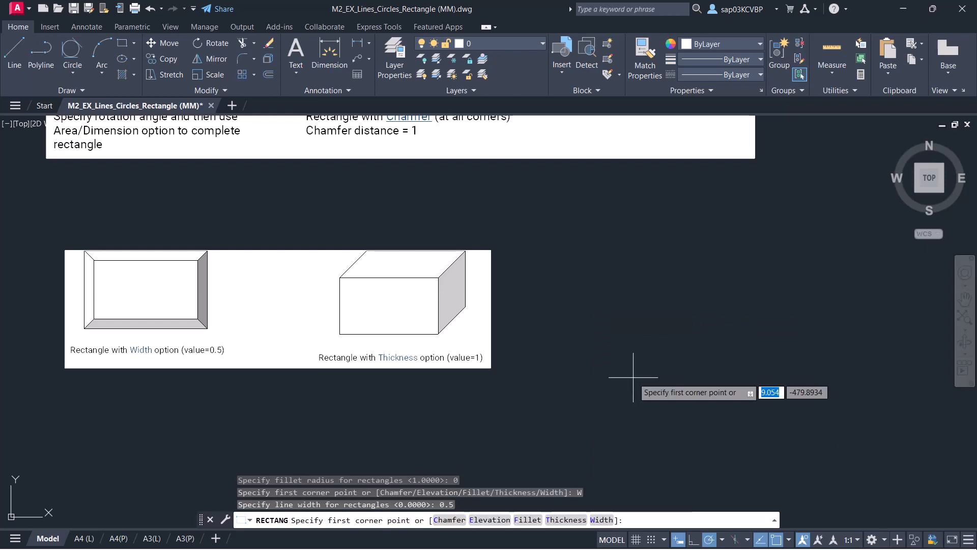
{"action": "left_click", "coordinate": [583, 350]}
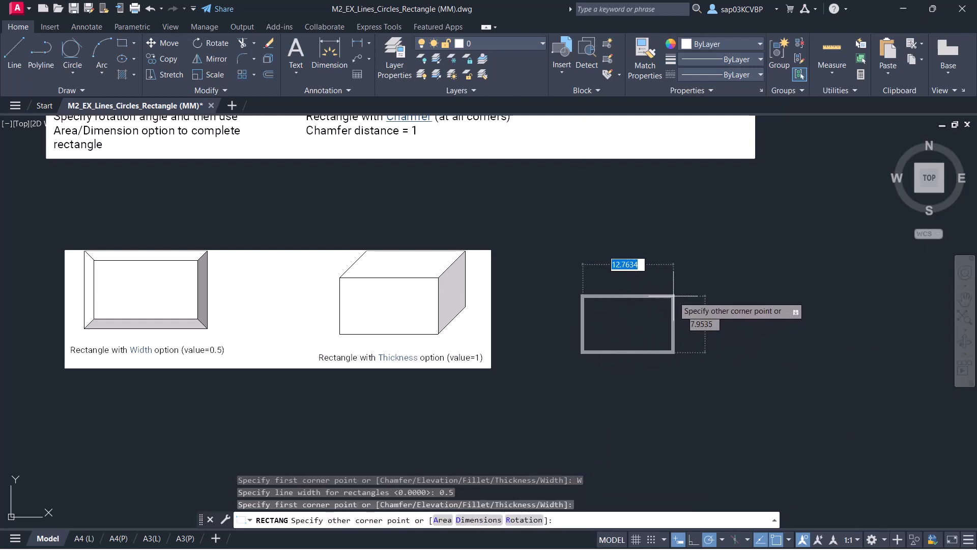
{"action": "key", "text": "Tab"}
{"action": "key", "text": "Return"}
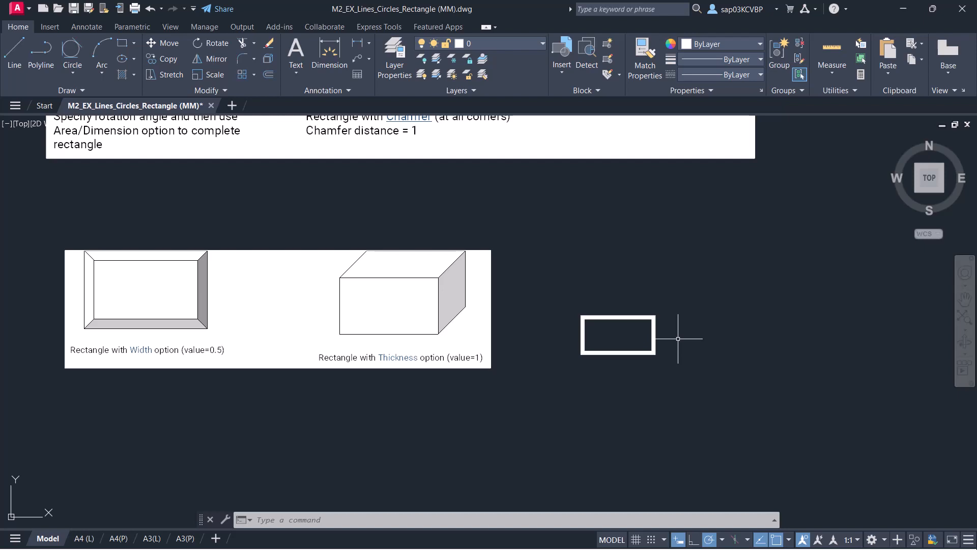
Start another rectangle and reset its line width to 0
{"action": "type", "text": "ec"}
{"action": "key", "text": "Return"}
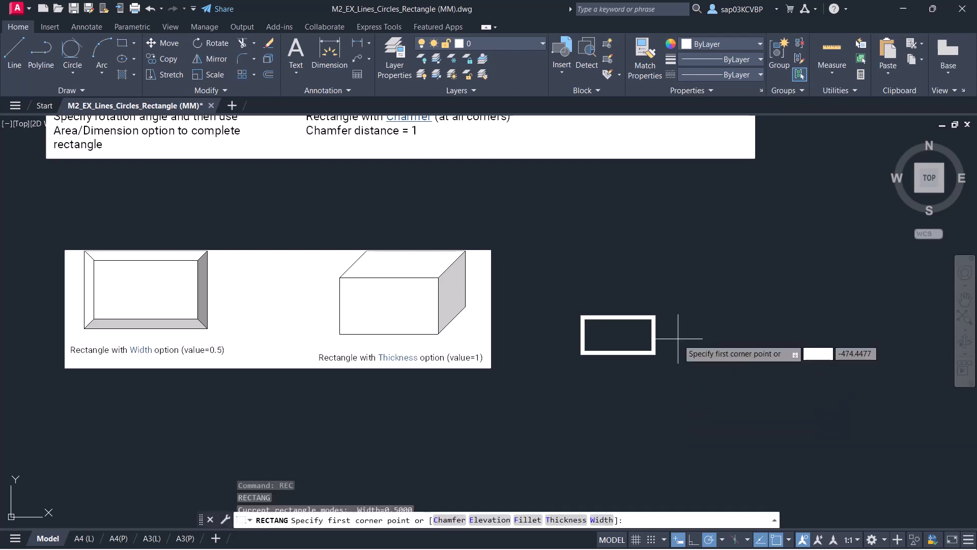
{"action": "right_click", "coordinate": [678, 339]}
{"action": "left_click", "coordinate": [731, 423]}
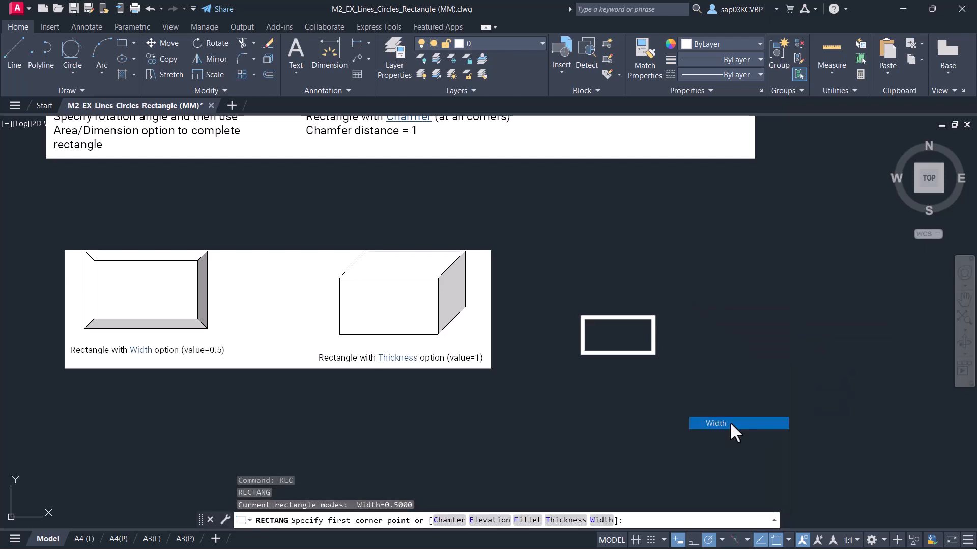
{"action": "type", "text": "0"}
{"action": "key", "text": "Return"}
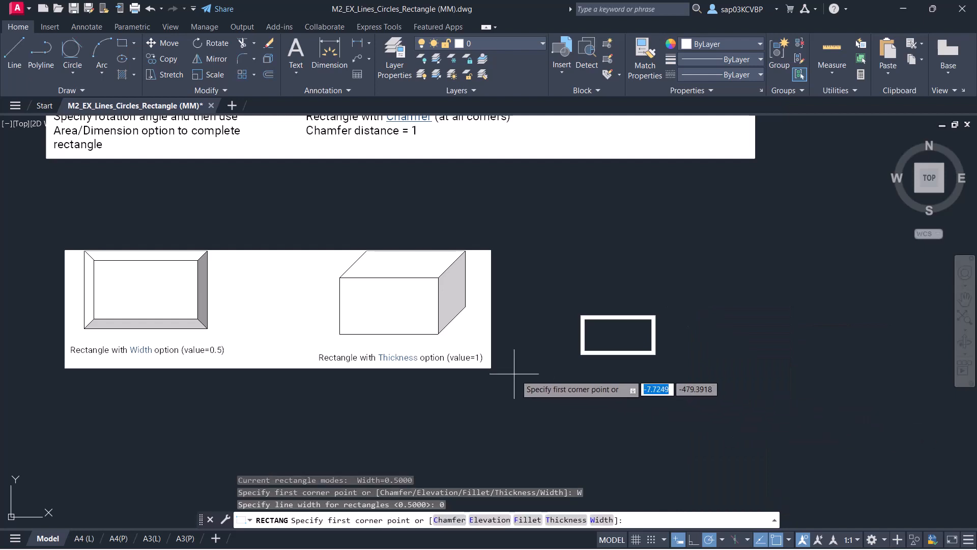
Set the rectangle thickness to 1 and draw a rectangle to the right of the wide-line one
{"action": "middle_click_drag", "start_coordinate": [633, 306], "coordinate": [506, 290]}
{"action": "right_click", "coordinate": [572, 257]}
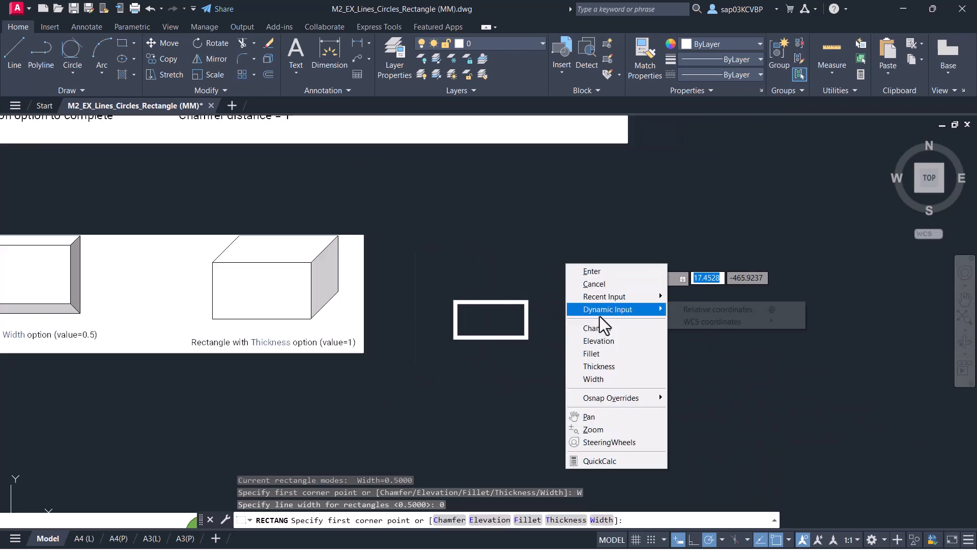
{"action": "left_click", "coordinate": [609, 366]}
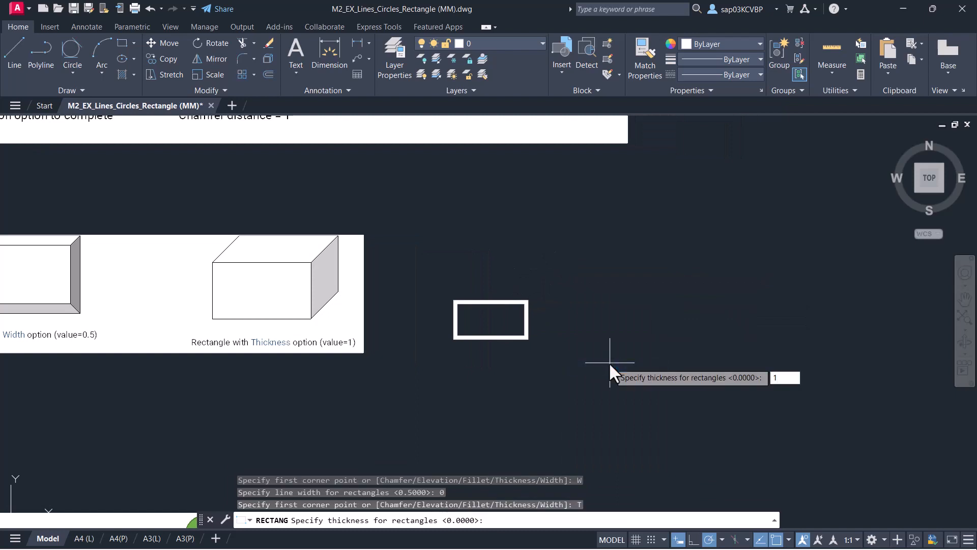
{"action": "type", "text": "1"}
{"action": "key", "text": "Return"}
{"action": "left_click", "coordinate": [615, 351]}
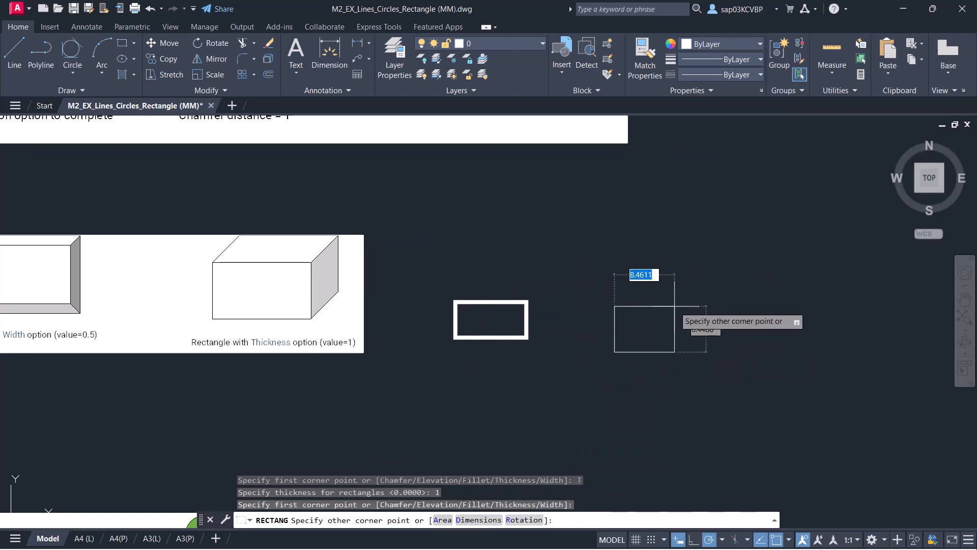
{"action": "left_click", "coordinate": [701, 289]}
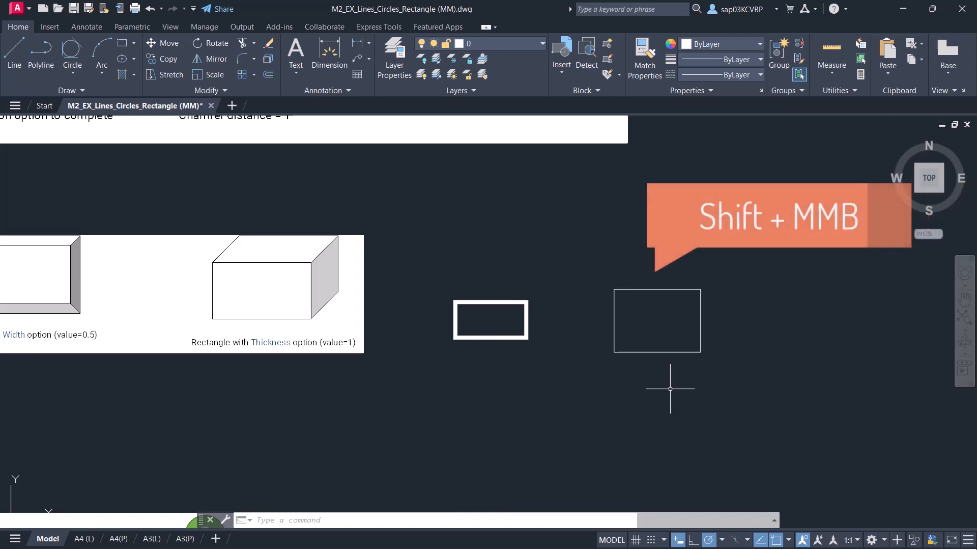
Examine the new rectangle's thickness in a tilted 3D view and return to the top view
{"action": "mouse_move", "coordinate": [665, 366]}
{"action": "middle_mouse_down", "text": "shift"}
{"action": "mouse_move", "coordinate": [665, 320]}
{"action": "mouse_move", "coordinate": [630, 277]}
{"action": "mouse_move", "coordinate": [680, 332]}
{"action": "mouse_move", "coordinate": [650, 343]}
{"action": "mouse_move", "coordinate": [652, 327]}
{"action": "mouse_move", "coordinate": [647, 336]}
{"action": "middle_mouse_up", "text": "shift"}
{"action": "scroll", "coordinate": [679, 332], "scroll_direction": "up", "scroll_amount": 3}
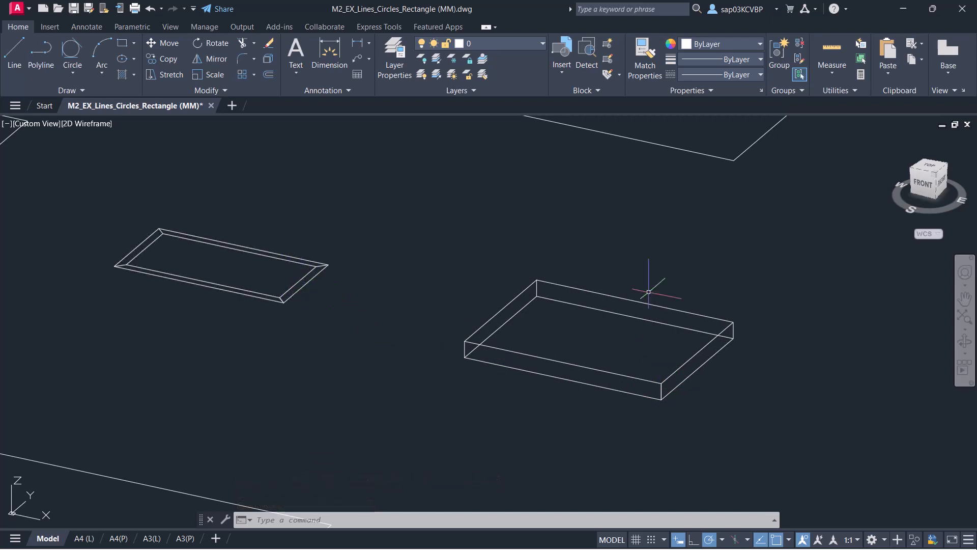
{"action": "left_click", "coordinate": [929, 167]}
Reset the Rectangle command's thickness to 0 and leave the command without drawing
{"action": "scroll", "coordinate": [465, 462], "scroll_direction": "up", "scroll_amount": 4}
{"action": "middle_click_drag", "start_coordinate": [470, 413], "coordinate": [545, 331]}
{"action": "scroll", "coordinate": [600, 328], "scroll_direction": "down", "scroll_amount": 2}
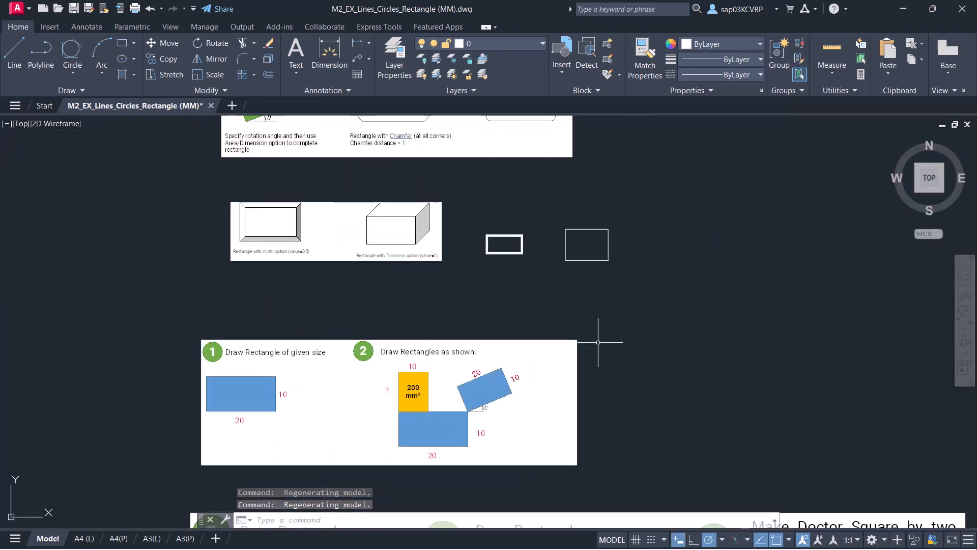
{"action": "type", "text": "rec"}
{"action": "key", "text": "Return"}
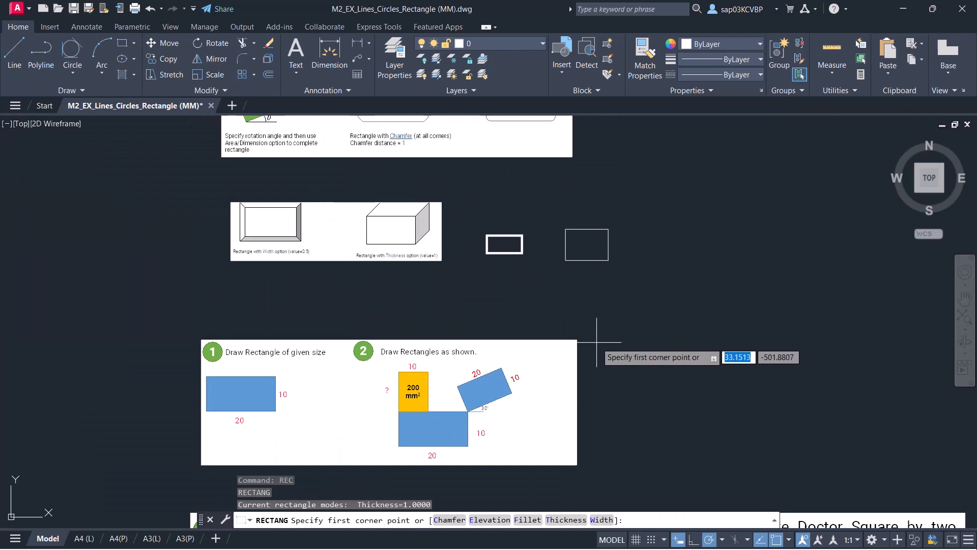
{"action": "right_click", "coordinate": [632, 298]}
{"action": "left_click", "coordinate": [676, 401]}
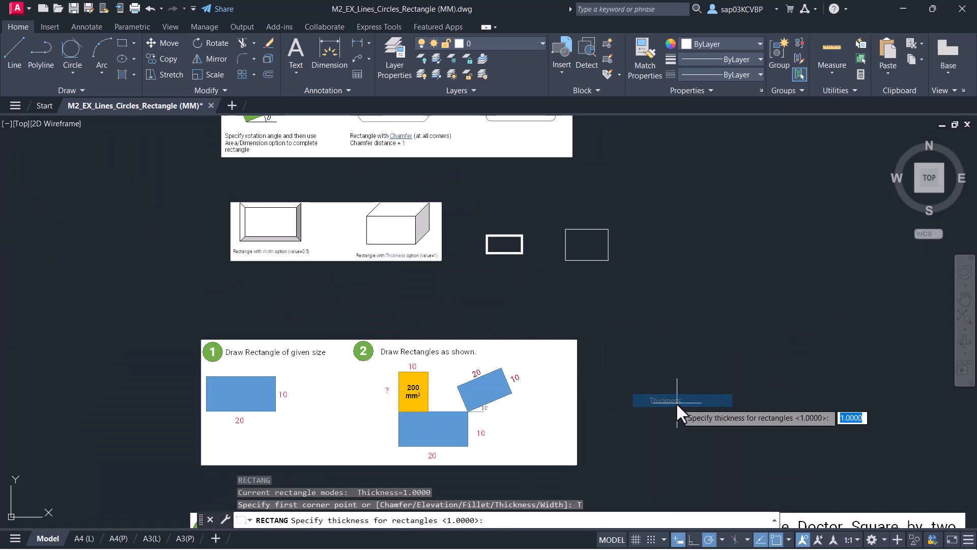
{"action": "type", "text": "0"}
{"action": "key", "text": "Return"}
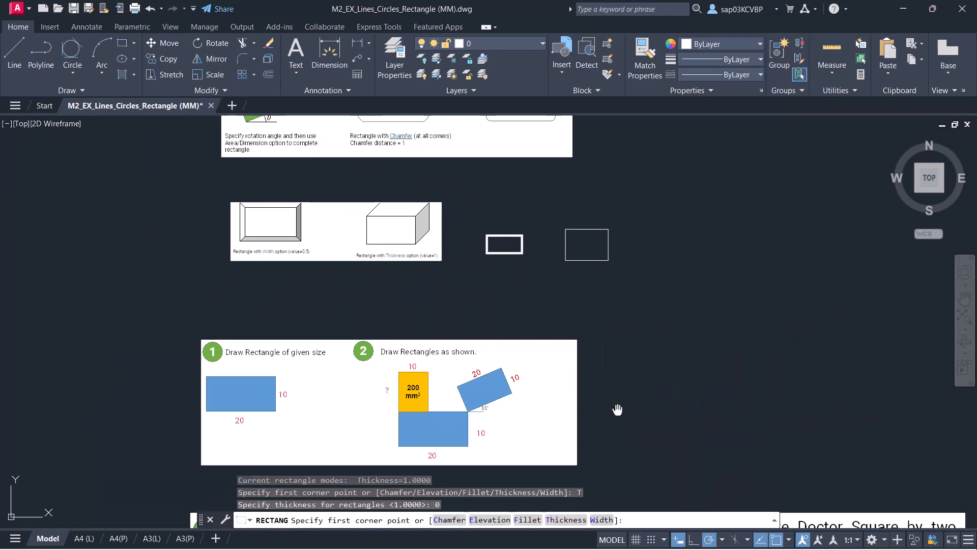
{"action": "scroll", "coordinate": [583, 360], "scroll_direction": "up", "scroll_amount": 3}
{"action": "mouse_move", "coordinate": [444, 366]}
{"action": "middle_mouse_down"}
{"action": "mouse_move", "coordinate": [504, 319]}
{"action": "mouse_move", "coordinate": [474, 323]}
{"action": "middle_mouse_up"}
{"action": "key", "text": "Escape"}
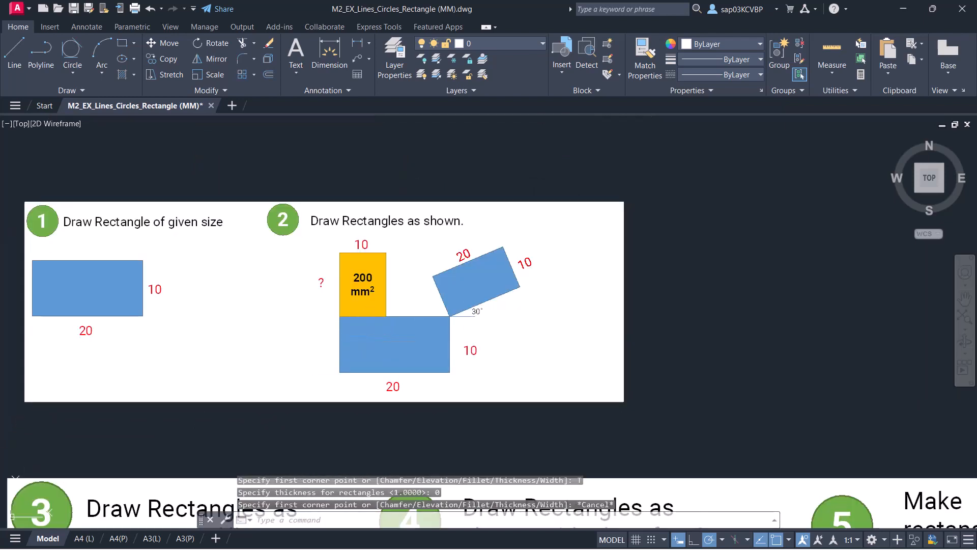
{"action": "key", "text": "space"}
{"action": "key", "text": "Escape"}
Draw a 20 by 10 rectangle to the right of the exercise 1 and 2 panel
{"action": "type", "text": "rec"}
{"action": "key", "text": "Return"}
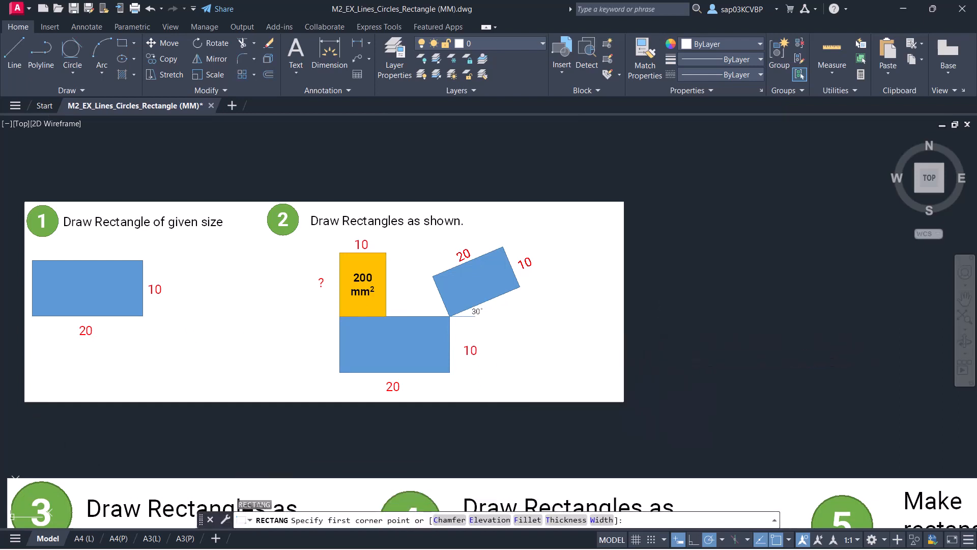
{"action": "left_click", "coordinate": [679, 344]}
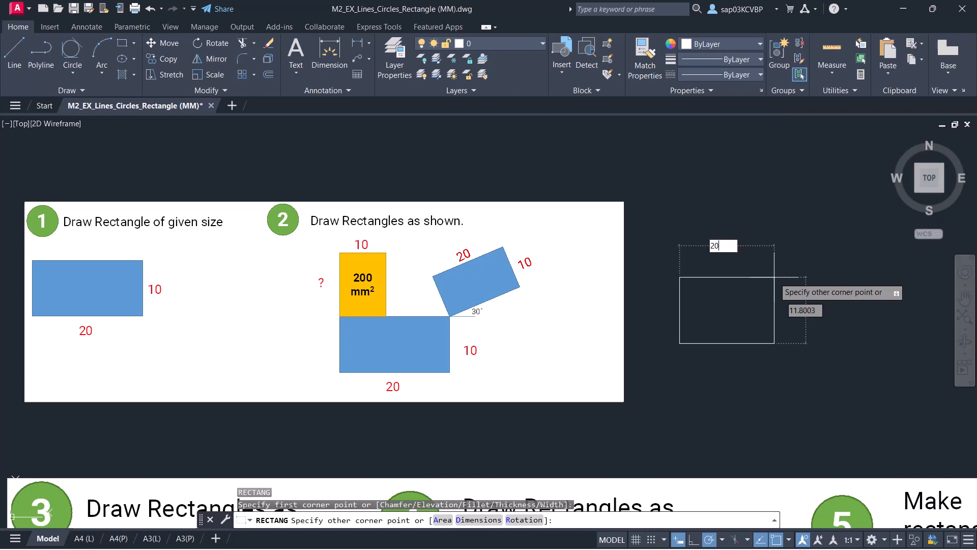
{"action": "key", "text": "Tab"}
{"action": "type", "text": "10"}
{"action": "key", "text": "Return"}
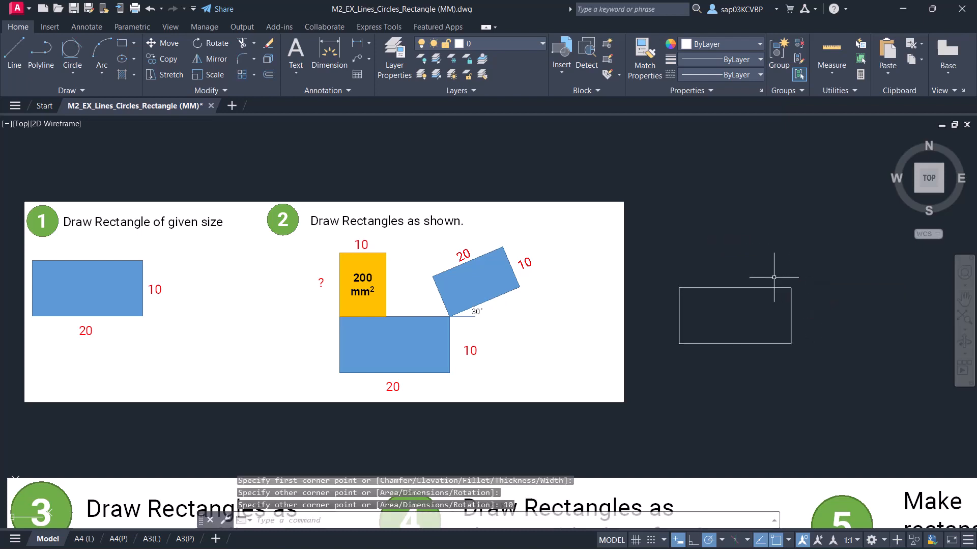
Draw a rectangle with area 200 and length 10 upward from the upper-left corner of the 20 by 10 rectangle
{"action": "mouse_move", "coordinate": [713, 335]}
{"action": "middle_mouse_down"}
{"action": "mouse_move", "coordinate": [701, 340]}
{"action": "mouse_move", "coordinate": [689, 327]}
{"action": "middle_mouse_up"}
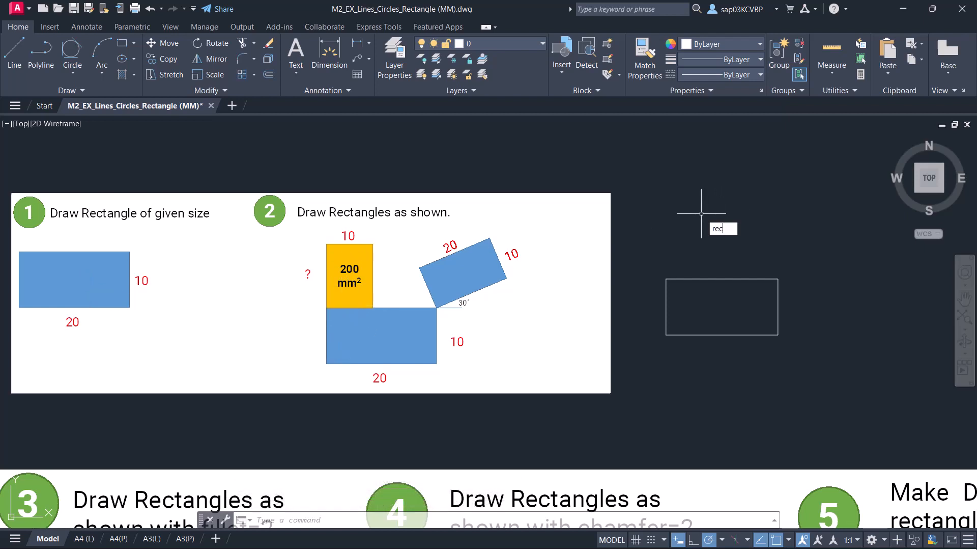
{"action": "key", "text": "Return"}
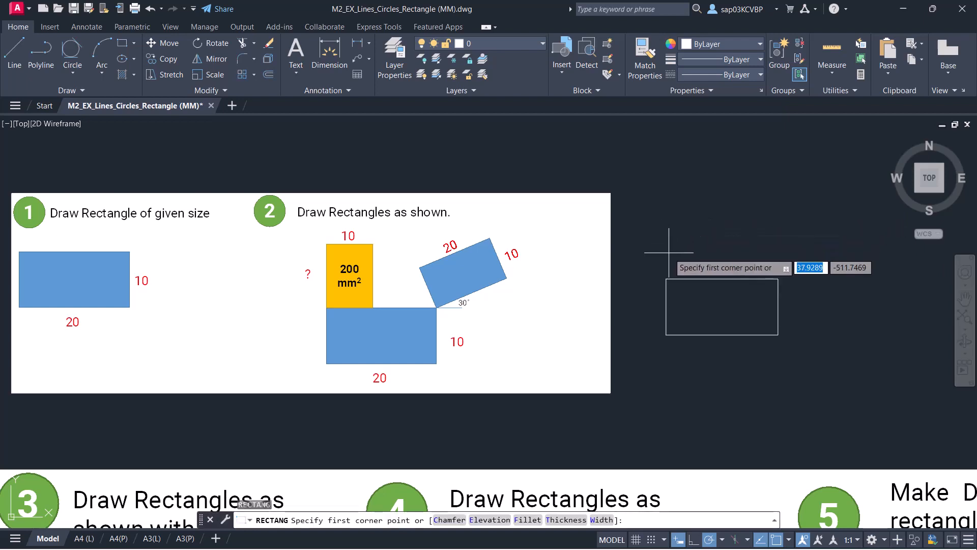
{"action": "left_click", "coordinate": [666, 278]}
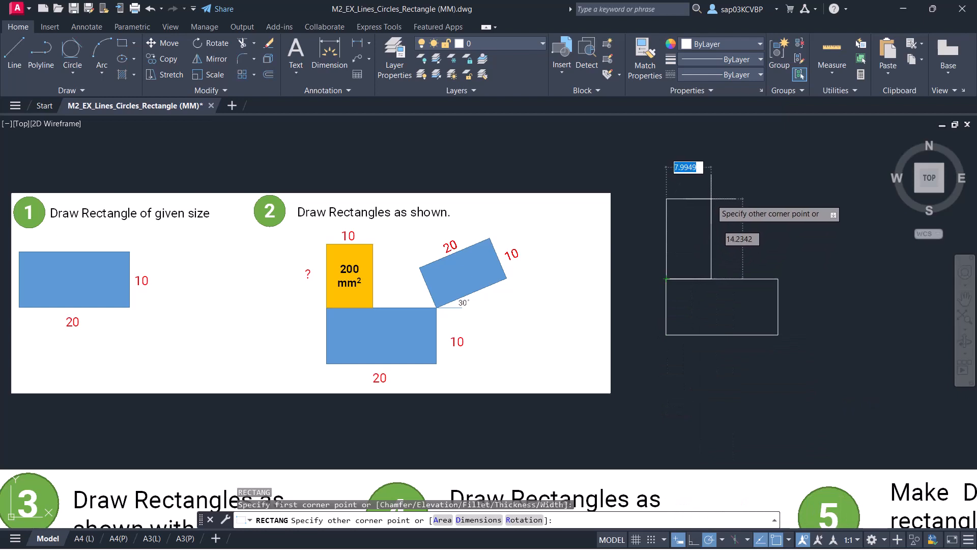
{"action": "right_click", "coordinate": [711, 199]}
{"action": "left_click", "coordinate": [737, 250]}
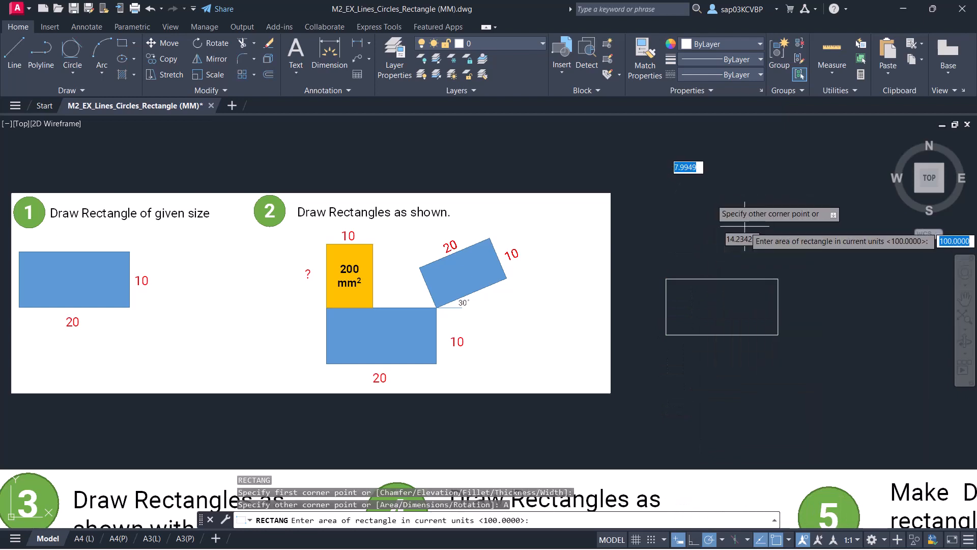
{"action": "key", "text": "Return"}
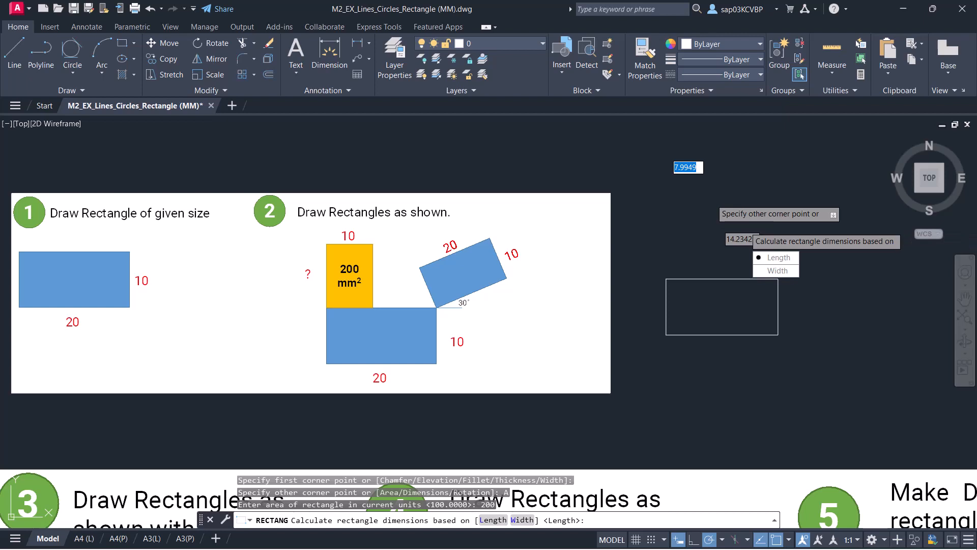
{"action": "left_click", "coordinate": [780, 257]}
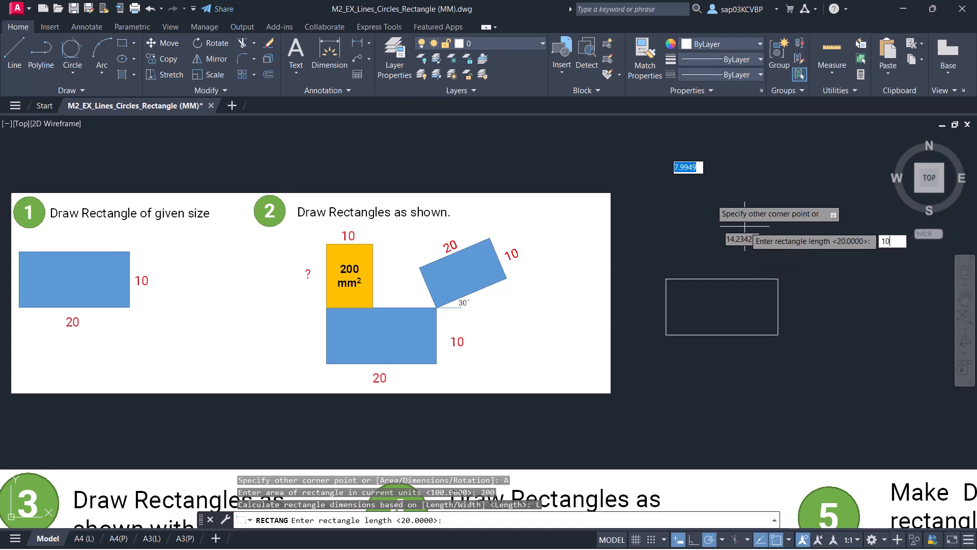
{"action": "key", "text": "Return"}
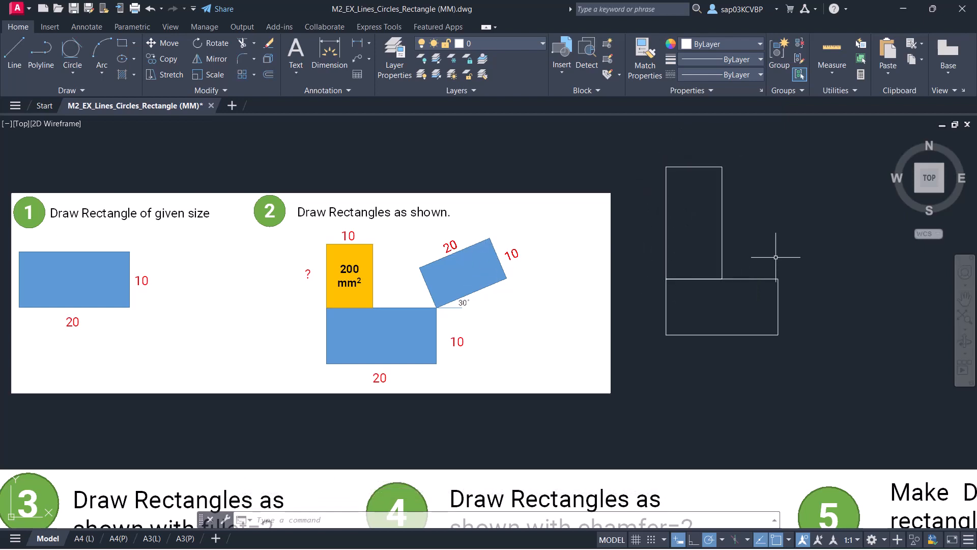
Draw a 20 by 10 rectangle rotated 30 degrees, rising to the right from the upper-right corner of the lower 20 by 10 rectangle
{"action": "type", "text": "rec"}
{"action": "key", "text": "Return"}
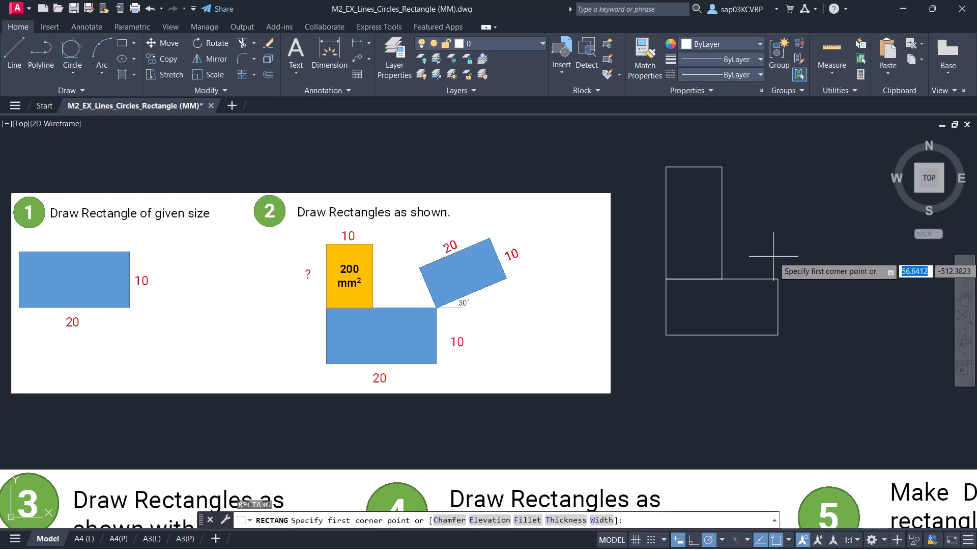
{"action": "left_click", "coordinate": [778, 279]}
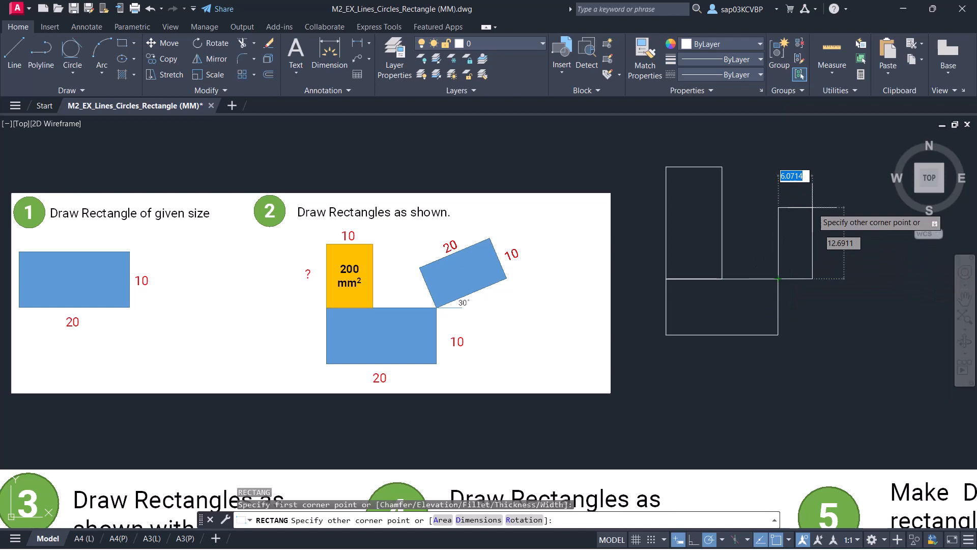
{"action": "right_click", "coordinate": [812, 208]}
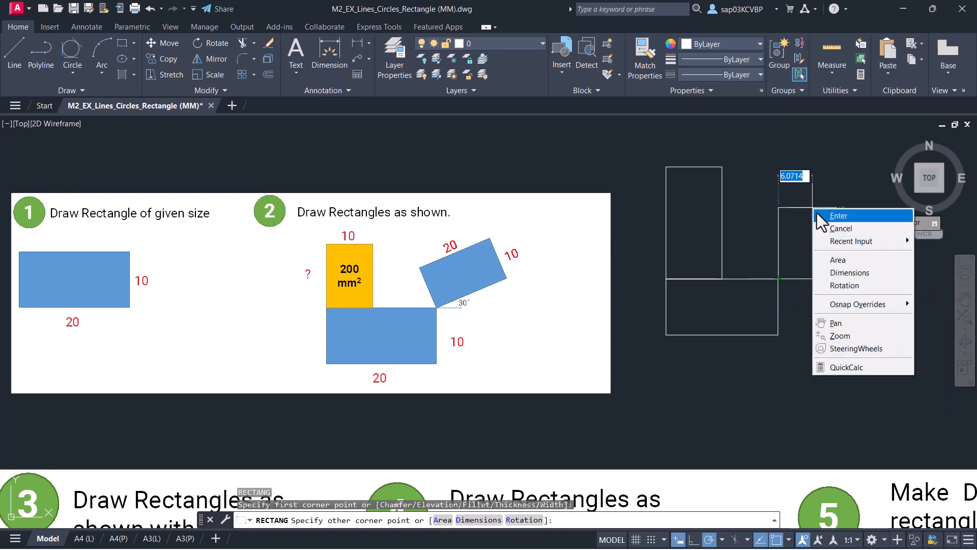
{"action": "left_click", "coordinate": [838, 284]}
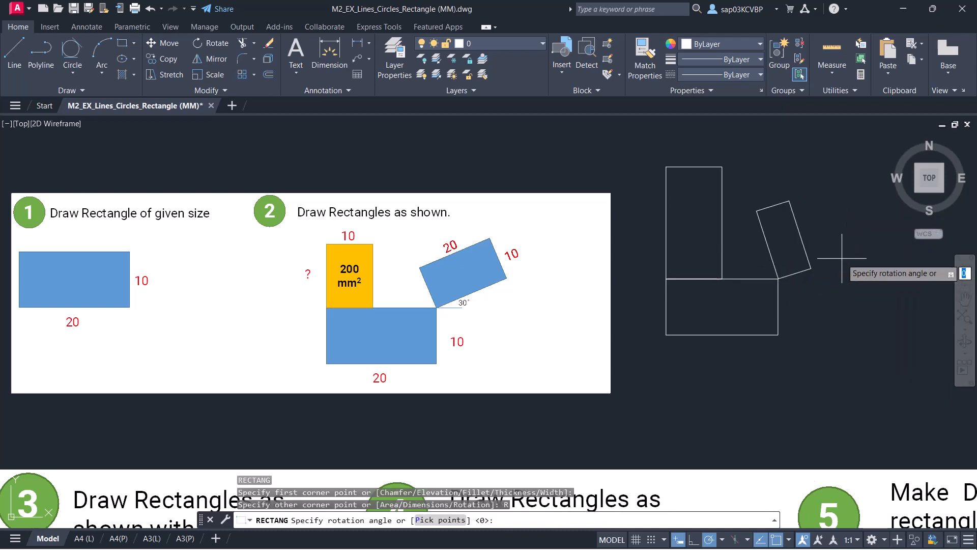
{"action": "key", "text": "Return"}
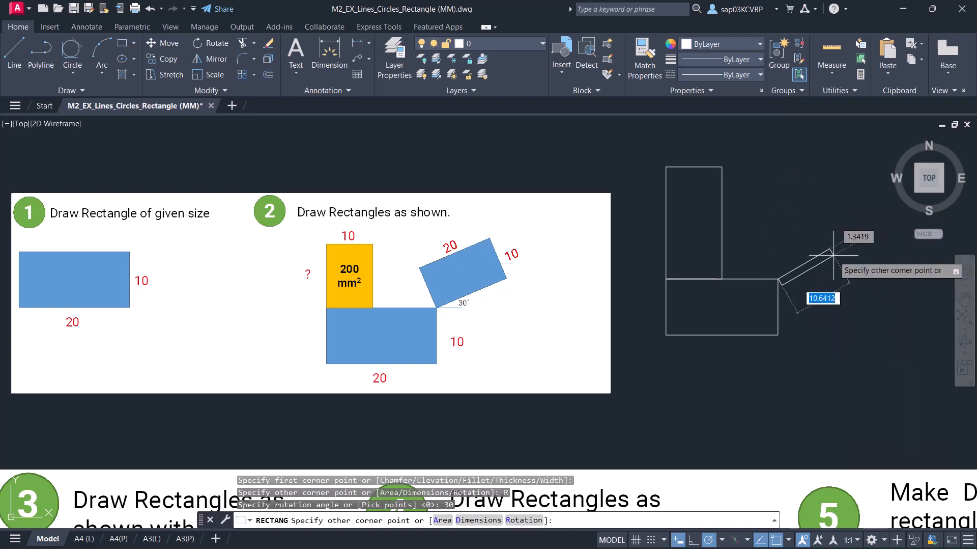
{"action": "right_click", "coordinate": [819, 201]}
{"action": "left_click", "coordinate": [860, 264]}
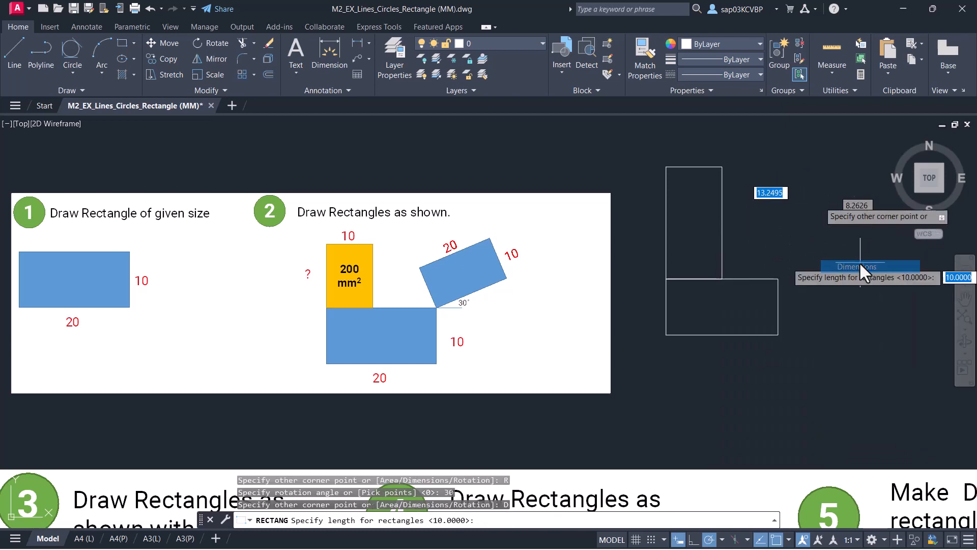
{"action": "type", "text": "20"}
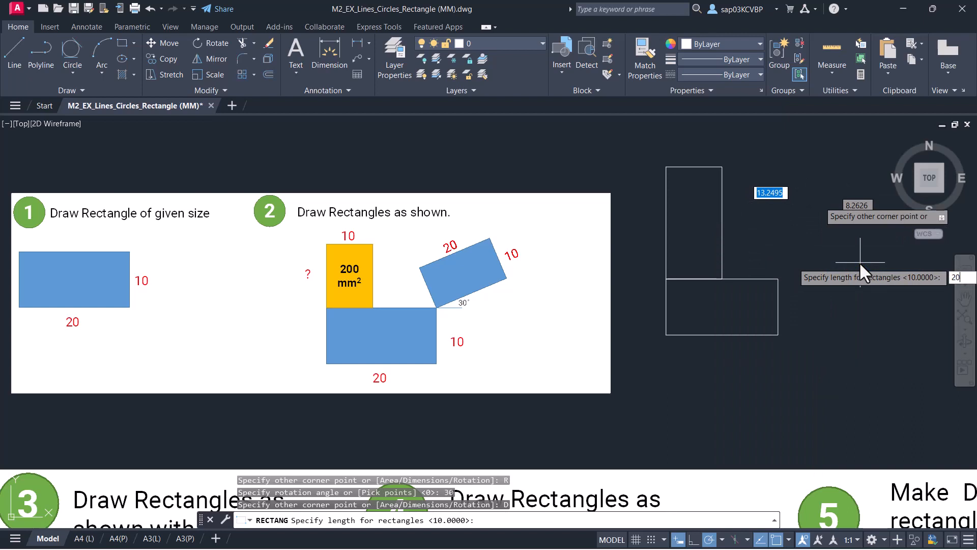
{"action": "key", "text": "Return"}
{"action": "type", "text": "10"}
{"action": "key", "text": "Return"}
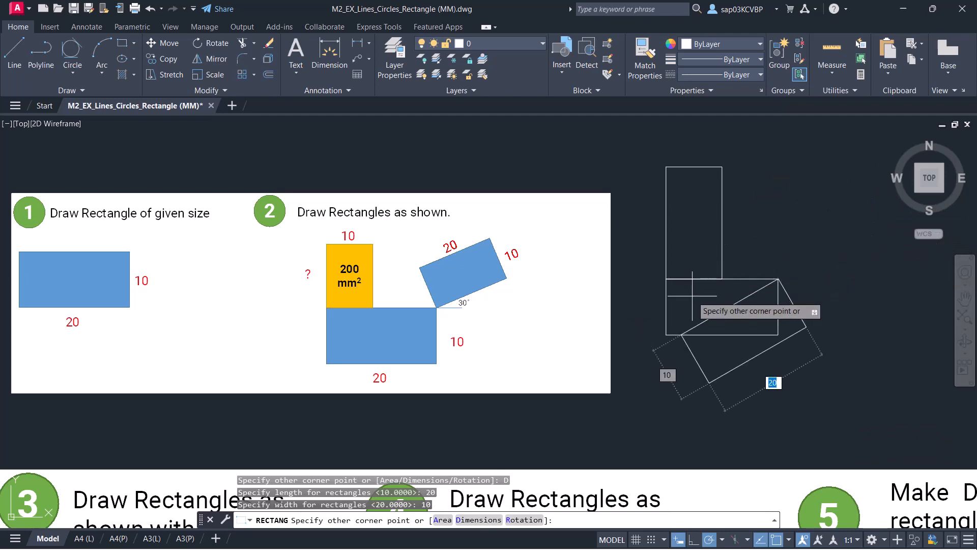
{"action": "left_click", "coordinate": [814, 227]}
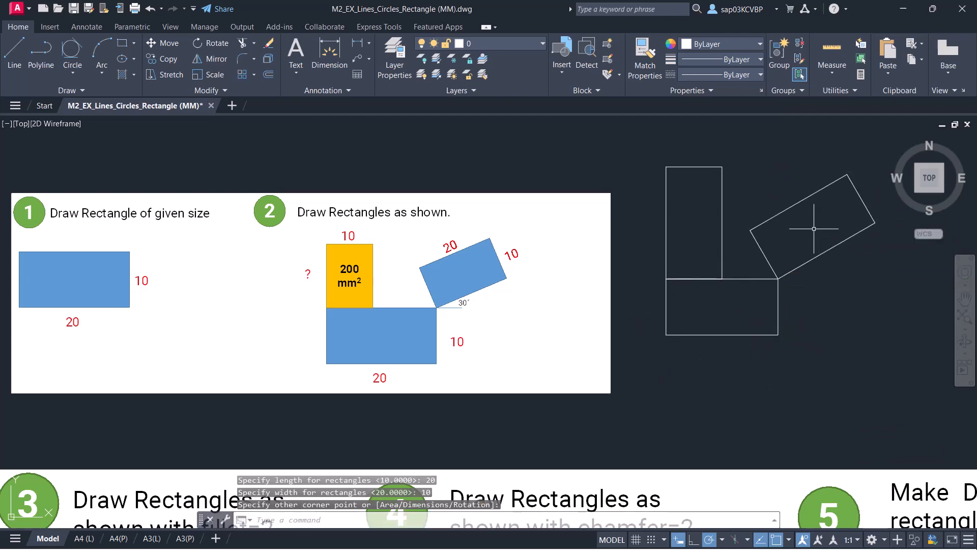
Set the Rectangle command's fillet radius to 2 for exercise 3
{"action": "middle_click_drag", "start_coordinate": [611, 403], "coordinate": [635, 240]}
{"action": "scroll", "coordinate": [629, 275], "scroll_direction": "down", "scroll_amount": 2}
{"action": "middle_click_drag", "start_coordinate": [618, 362], "coordinate": [438, 244]}
{"action": "middle_click_drag", "start_coordinate": [498, 299], "coordinate": [520, 263]}
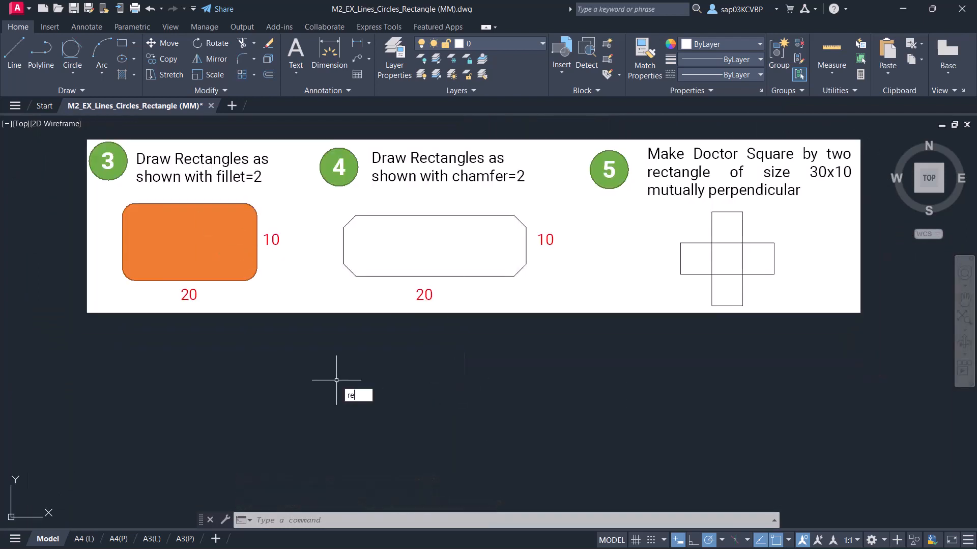
{"action": "type", "text": "c"}
{"action": "key", "text": "Return"}
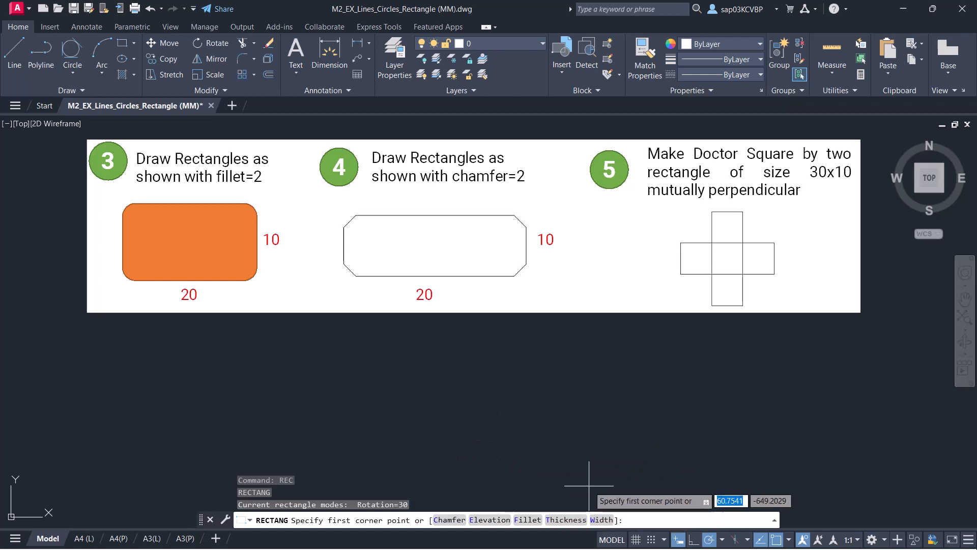
{"action": "left_click", "coordinate": [530, 520]}
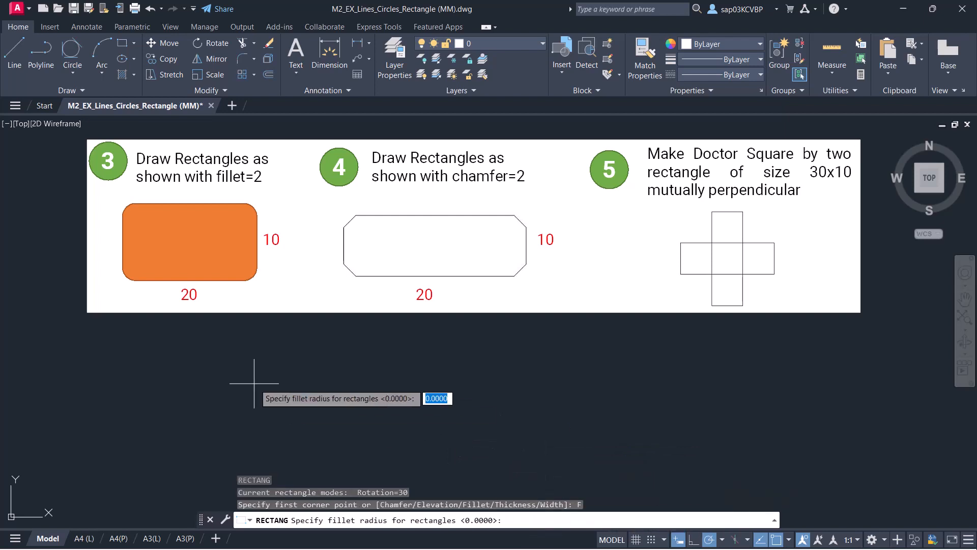
{"action": "key", "text": "Return"}
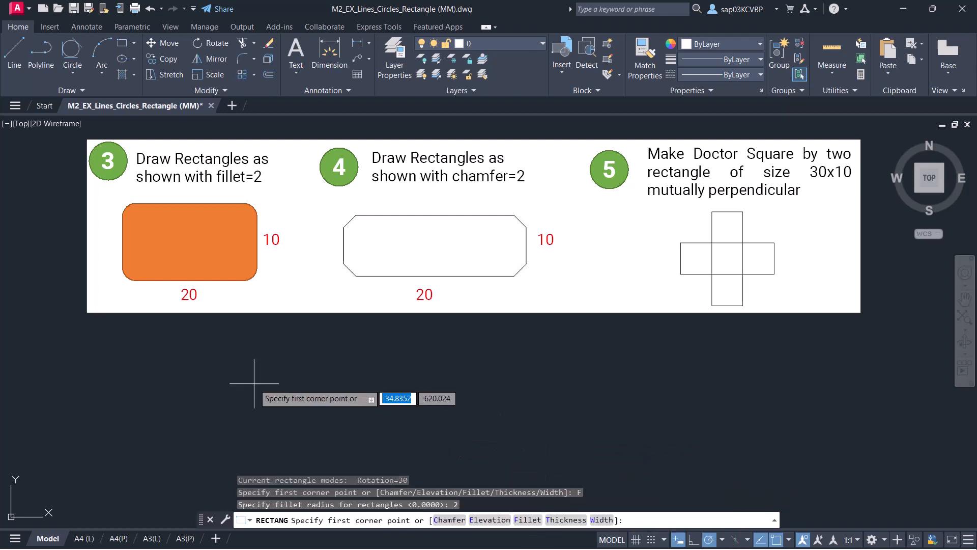
Draw a 20 by 10 filleted rectangle with rotation 0 below the exercise 3 figure
{"action": "left_click", "coordinate": [138, 437]}
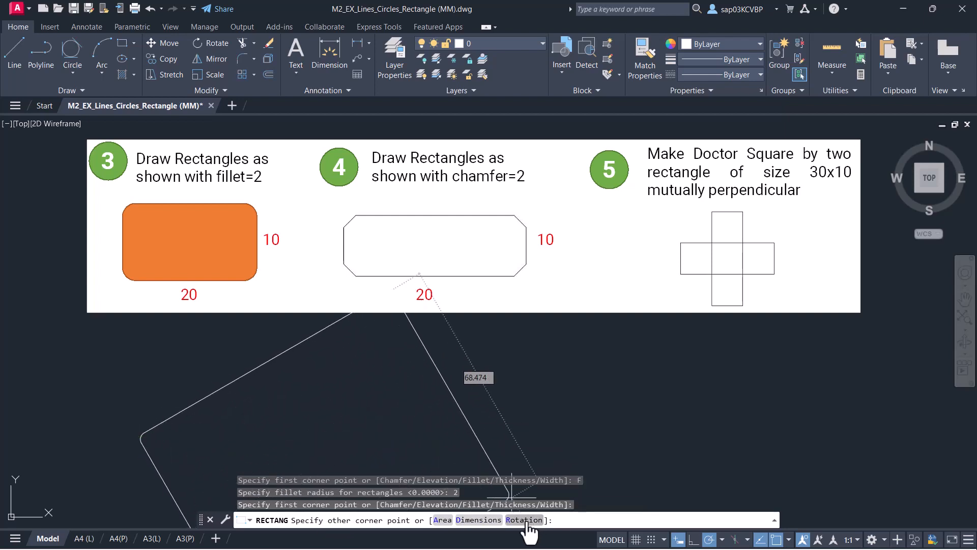
{"action": "left_click", "coordinate": [527, 520]}
{"action": "type", "text": "0"}
{"action": "key", "text": "Return"}
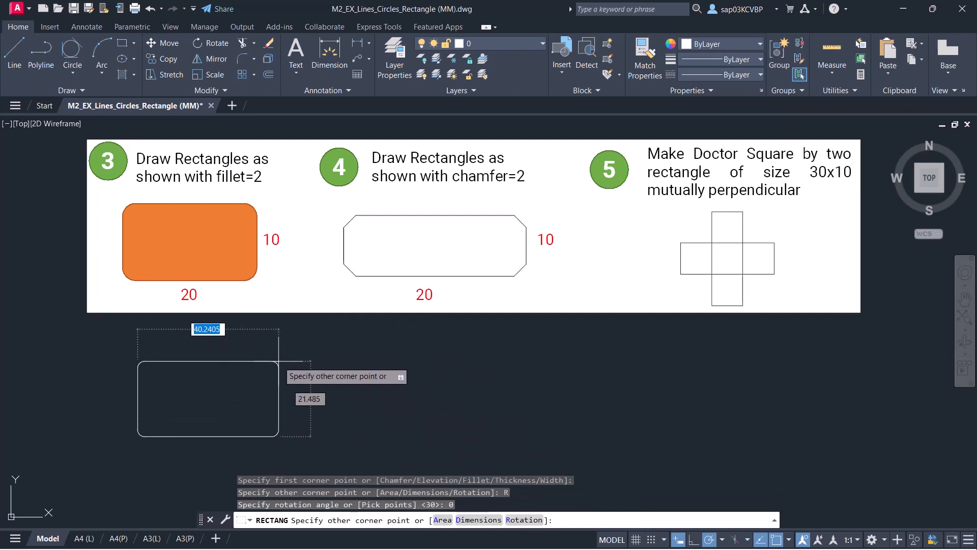
{"action": "type", "text": "20"}
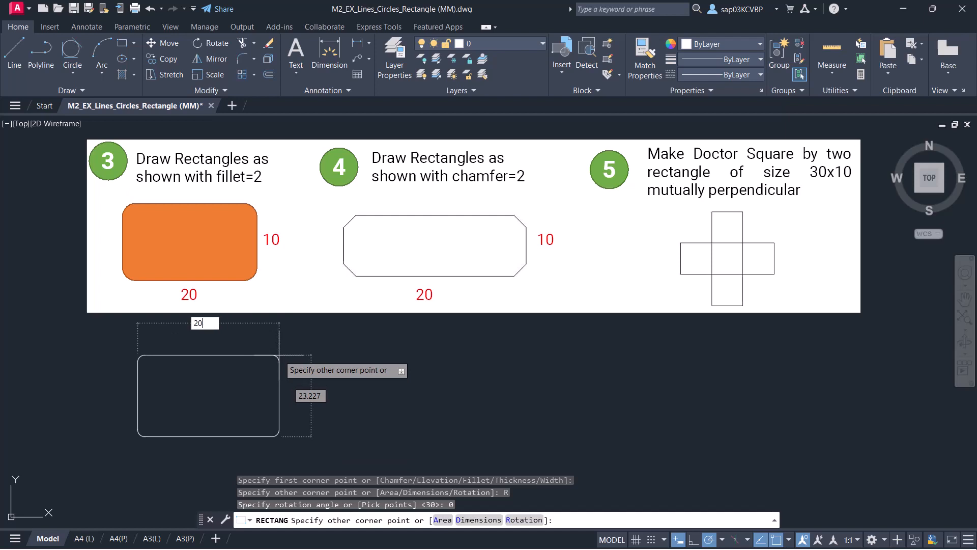
{"action": "key", "text": "Tab"}
{"action": "type", "text": "10"}
{"action": "key", "text": "Return"}
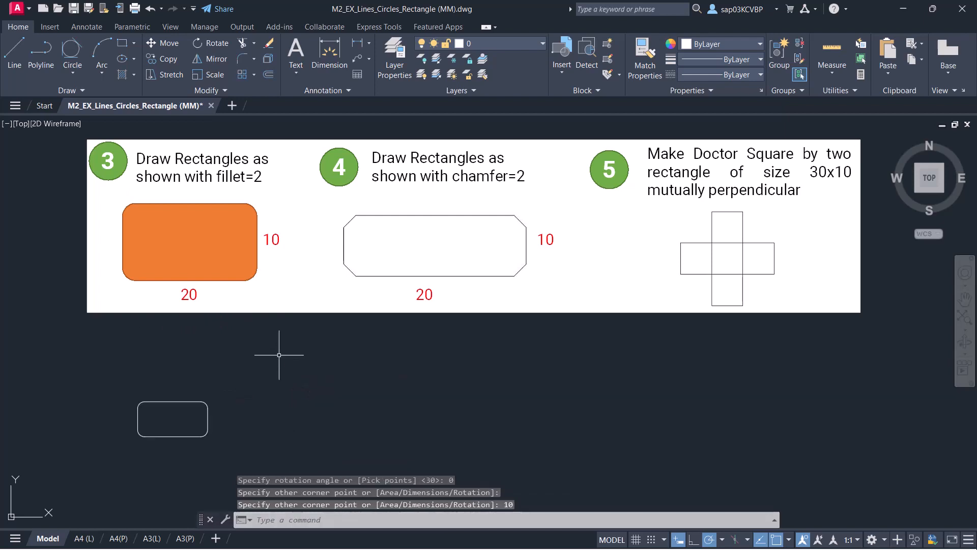
{"action": "type", "text": "re"}
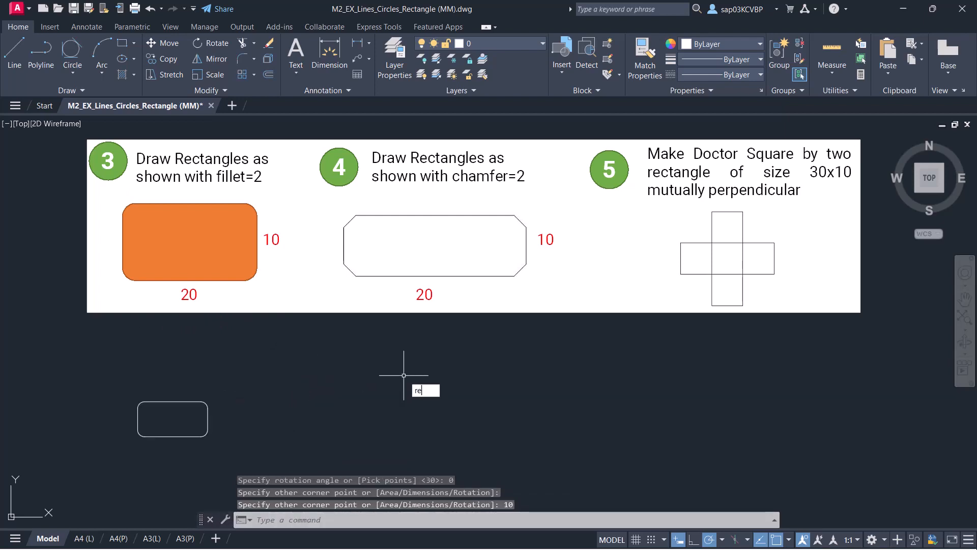
{"action": "key", "text": "Return"}
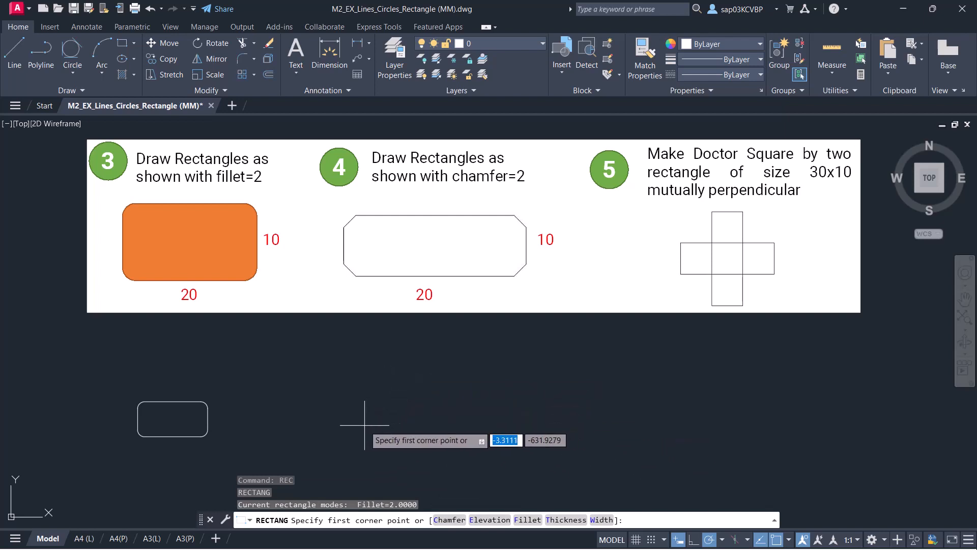
{"action": "left_click", "coordinate": [365, 425]}
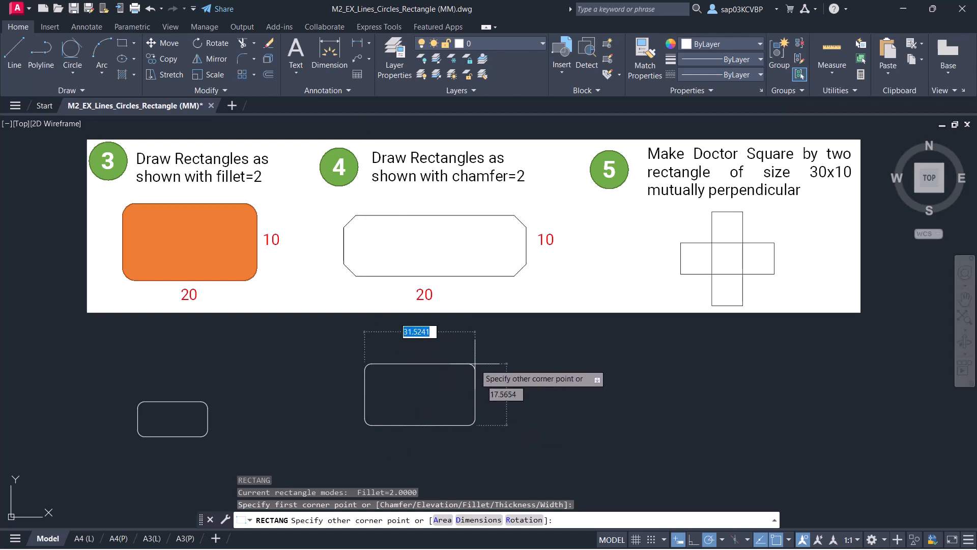
{"action": "key", "text": "Escape"}
Reset the Rectangle command's fillet radius to 0
{"action": "type", "text": "re"}
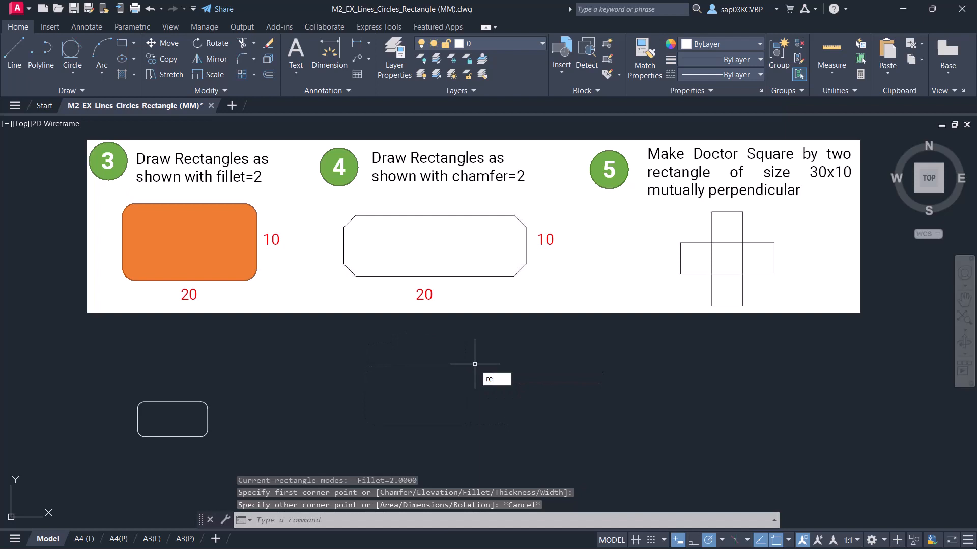
{"action": "type", "text": "c"}
{"action": "key", "text": "Return"}
{"action": "right_click", "coordinate": [478, 362]}
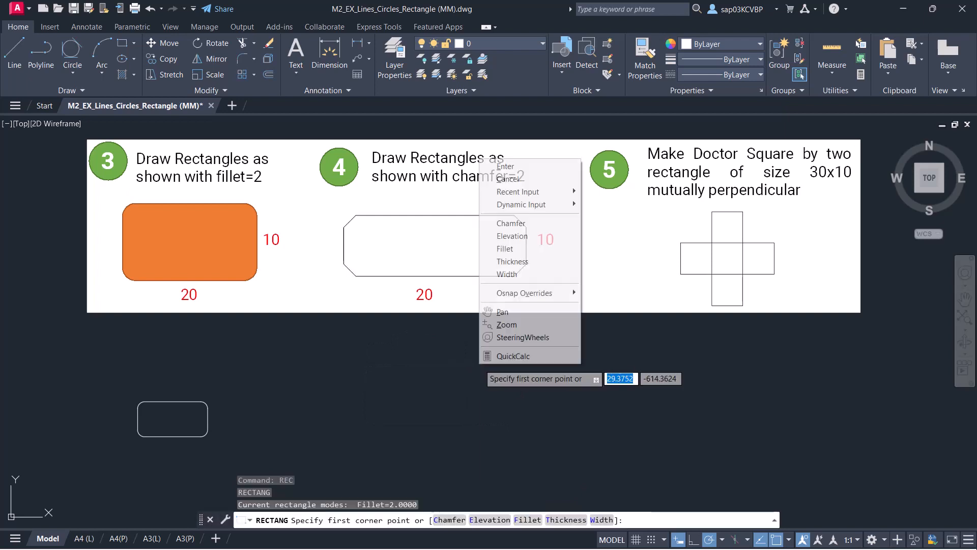
{"action": "left_click", "coordinate": [525, 252]}
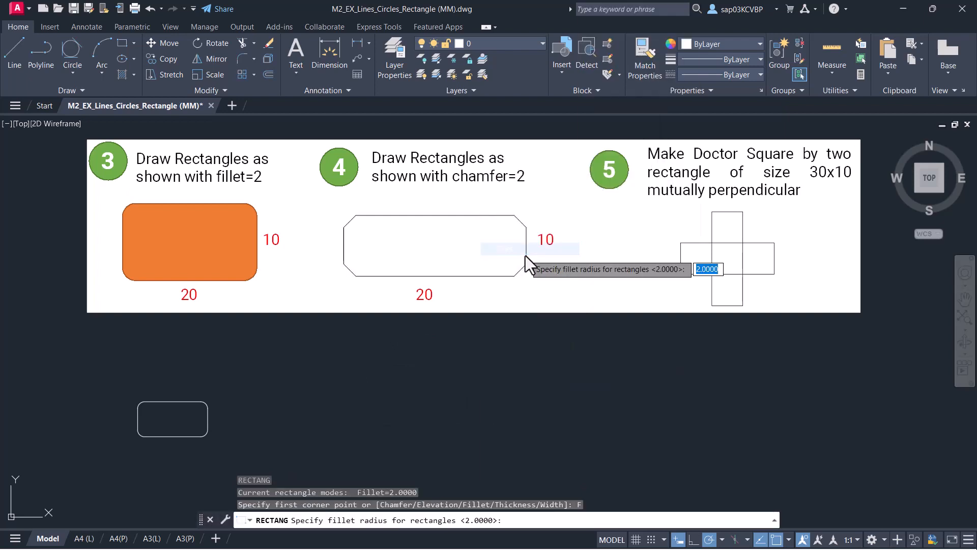
{"action": "type", "text": "0"}
{"action": "key", "text": "Return"}
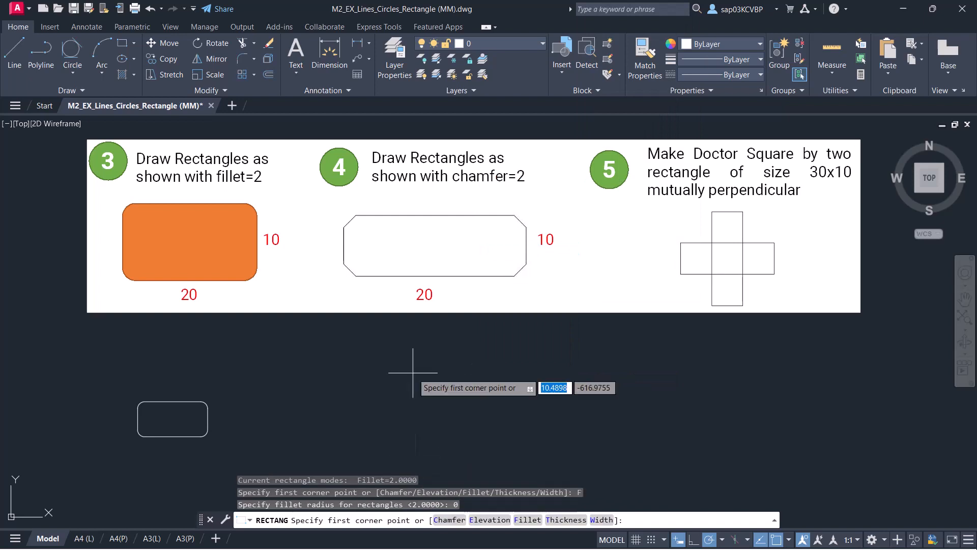
{"action": "right_click", "coordinate": [397, 371]}
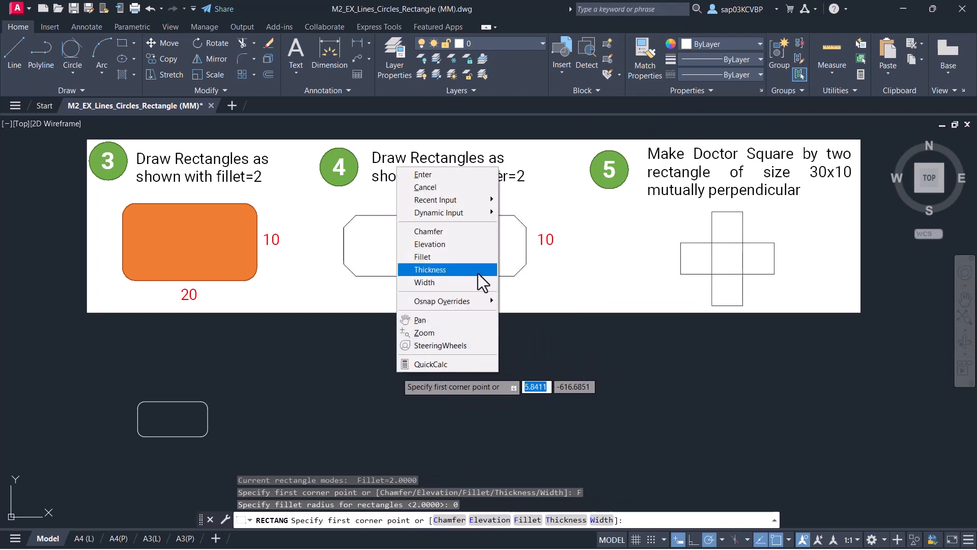
{"action": "left_click", "coordinate": [462, 233]}
{"action": "type", "text": "2"}
{"action": "key", "text": "Return"}
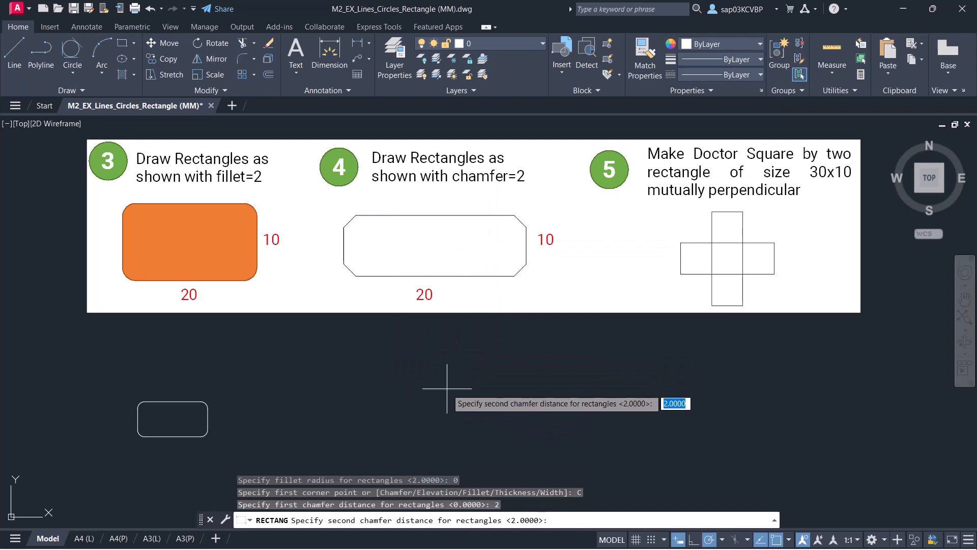
{"action": "left_click", "coordinate": [364, 418]}
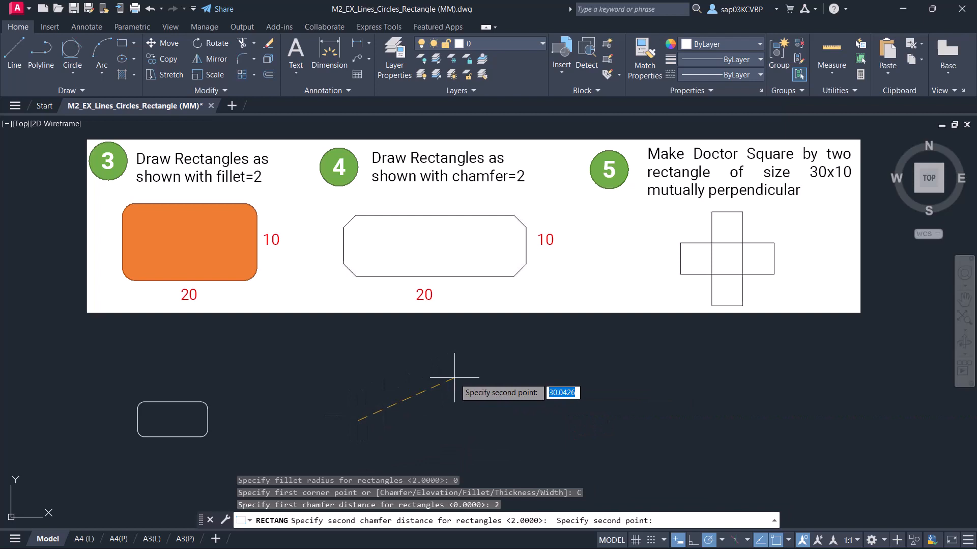
{"action": "key", "text": "Escape"}
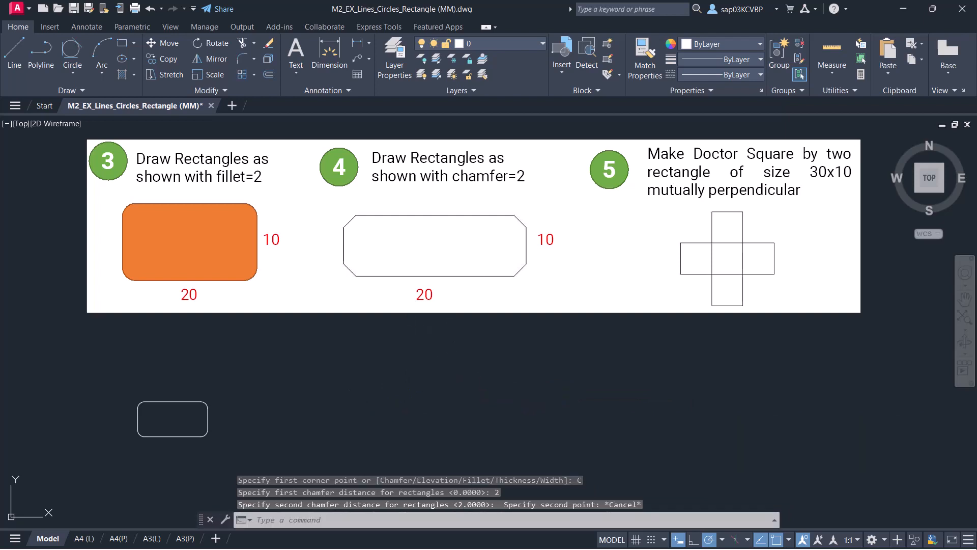
Set the Rectangle command's fillet radius to 0 and both chamfer distances to 2 for exercise 4
{"action": "type", "text": "rec"}
{"action": "key", "text": "Return"}
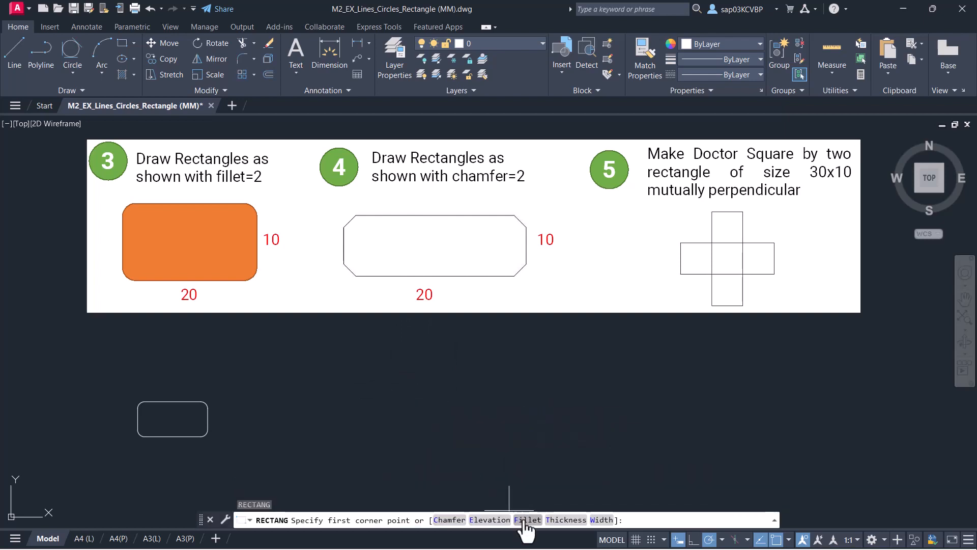
{"action": "left_click", "coordinate": [524, 520]}
{"action": "type", "text": "0"}
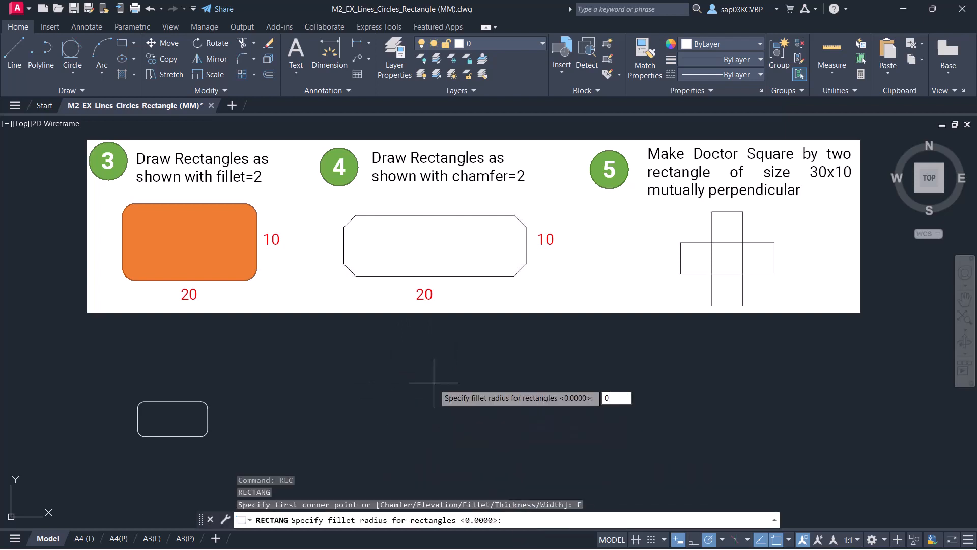
{"action": "key", "text": "Return"}
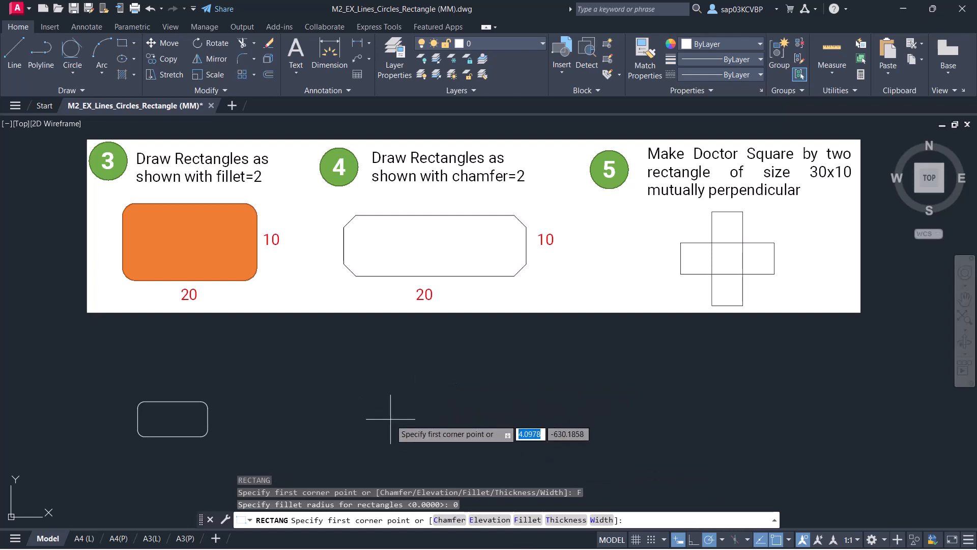
{"action": "right_click", "coordinate": [393, 381]}
{"action": "left_click", "coordinate": [454, 244]}
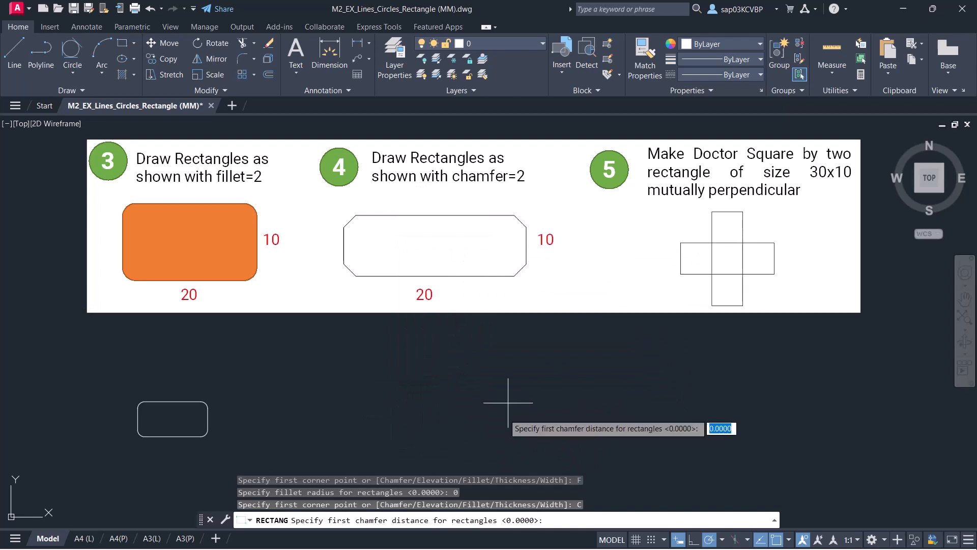
{"action": "type", "text": "2"}
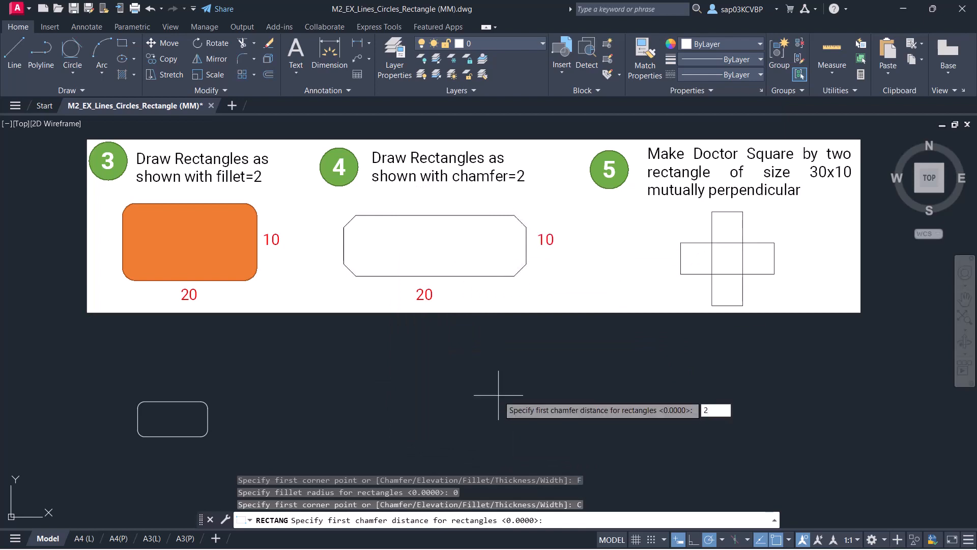
{"action": "key", "text": "Return"}
{"action": "type", "text": "2"}
{"action": "key", "text": "Return"}
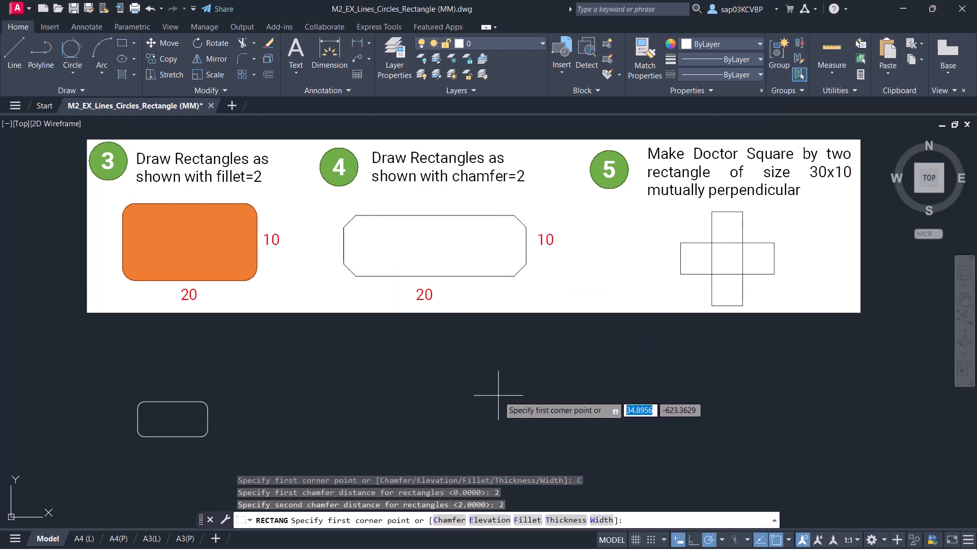
Draw a 20 by 10 chamfered rectangle below the exercise 4 figure
{"action": "left_click", "coordinate": [359, 433]}
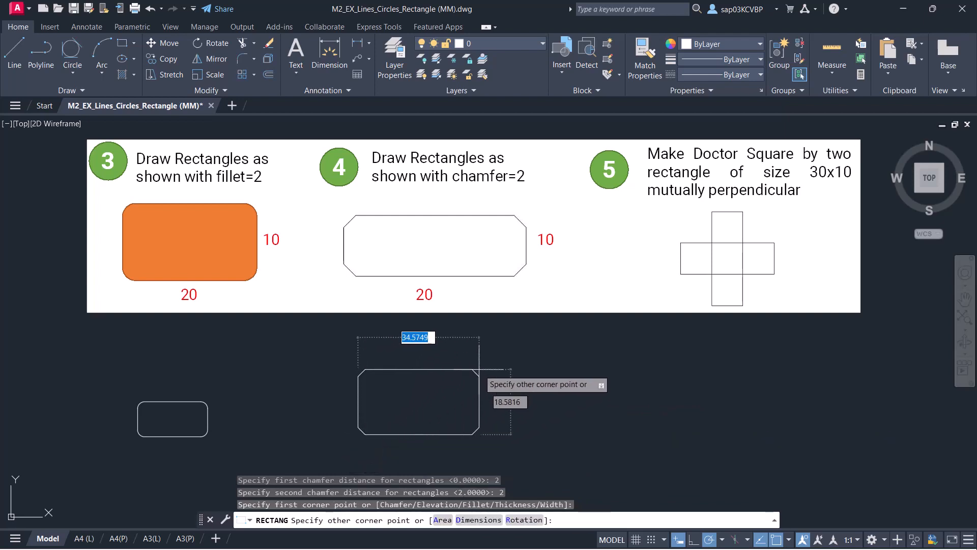
{"action": "type", "text": "20"}
{"action": "key", "text": "Tab"}
{"action": "type", "text": "10"}
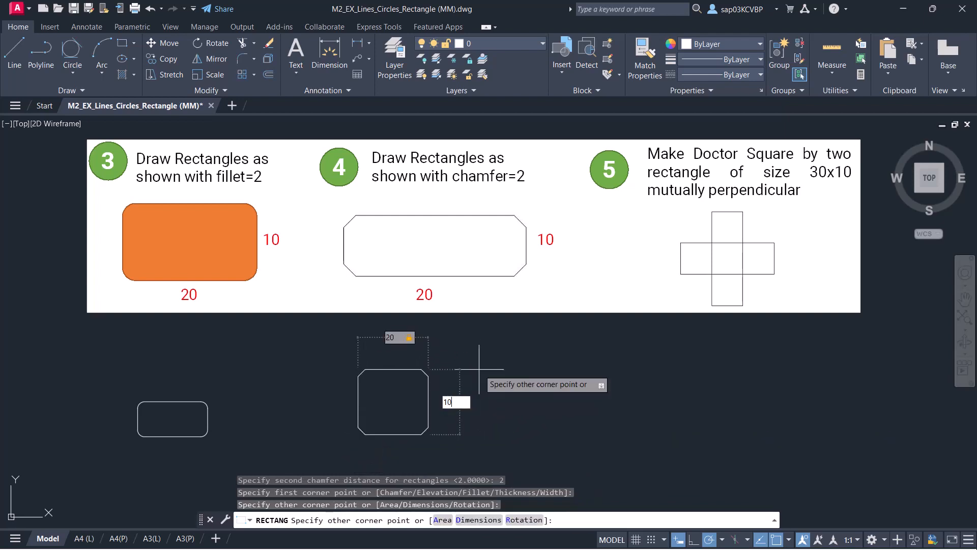
{"action": "key", "text": "Return"}
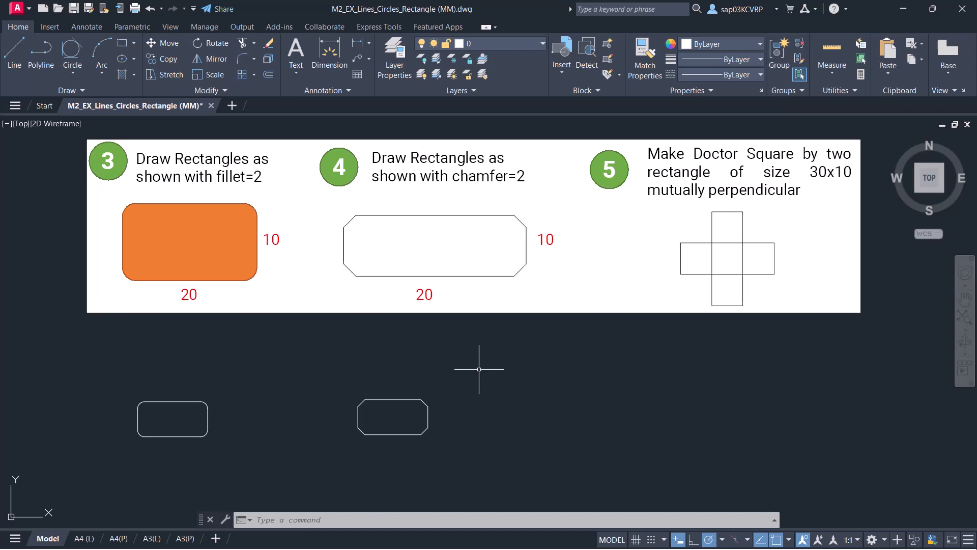
Reset both of the Rectangle command's chamfer distances to 0
{"action": "type", "text": "REC"}
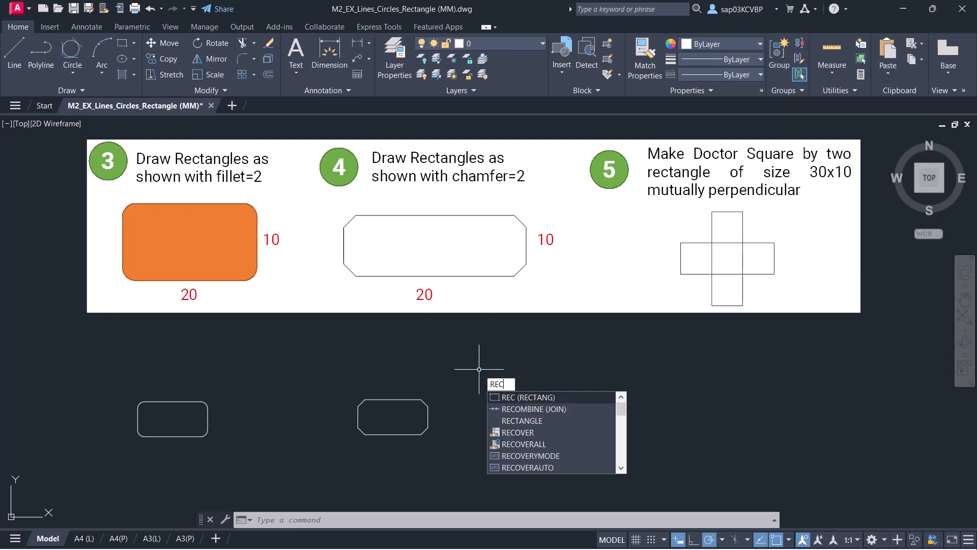
{"action": "key", "text": "Return"}
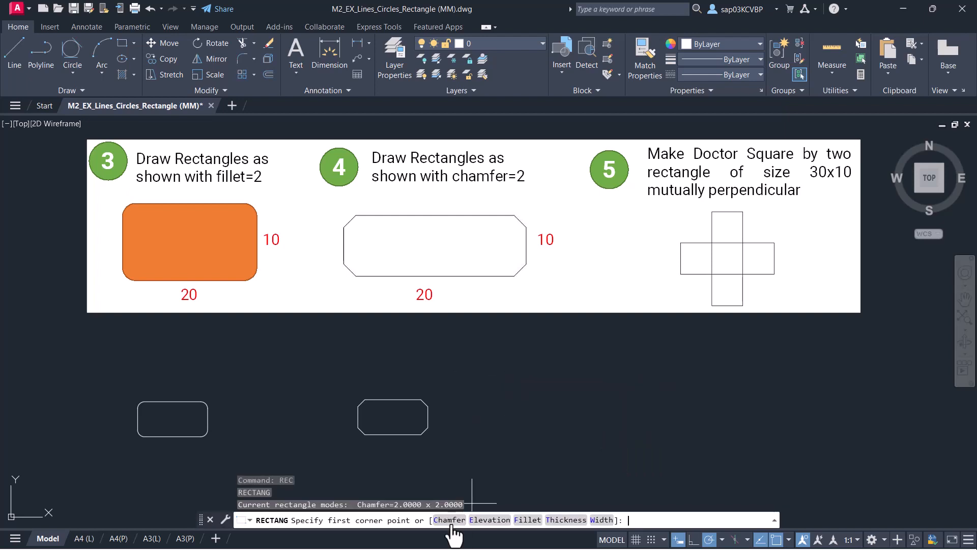
{"action": "left_click", "coordinate": [451, 520]}
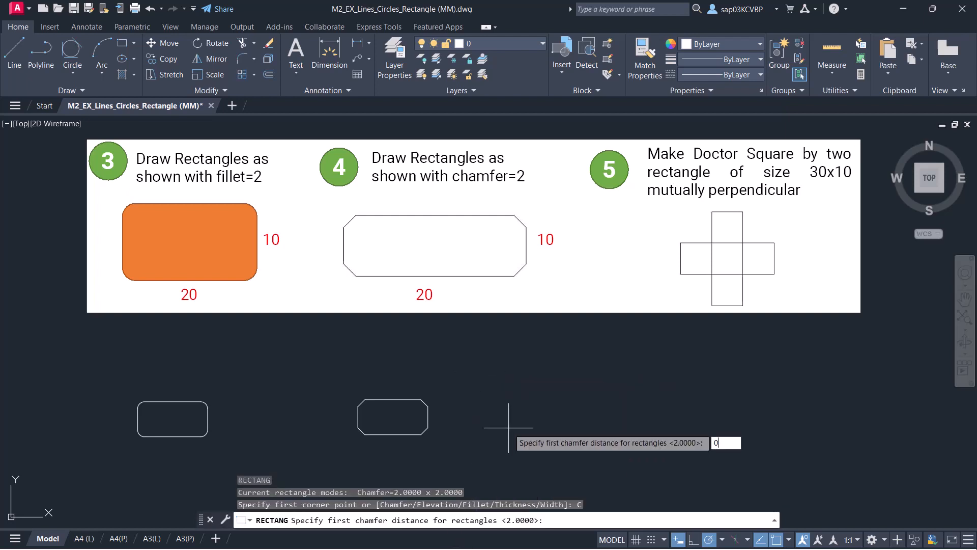
{"action": "type", "text": "0"}
{"action": "key", "text": "Return"}
{"action": "key", "text": "Return"}
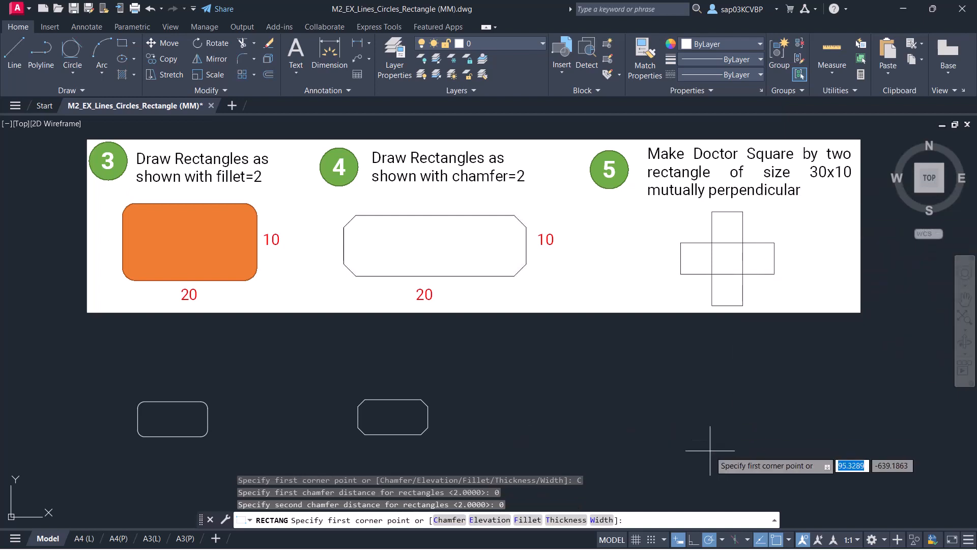
Draw a horizontal 30 by 10 rectangle with square corners below the exercise 5 figure
{"action": "left_click", "coordinate": [637, 435]}
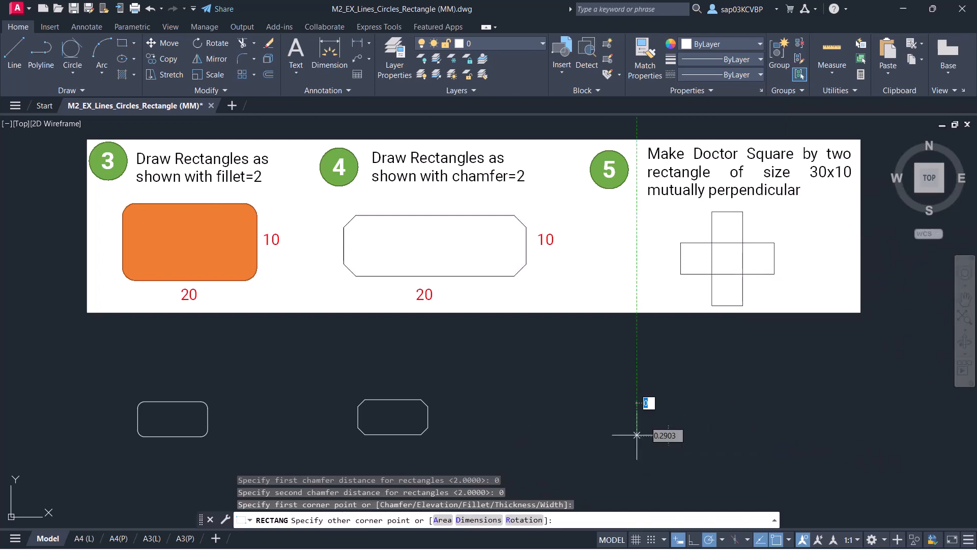
{"action": "type", "text": "3"}
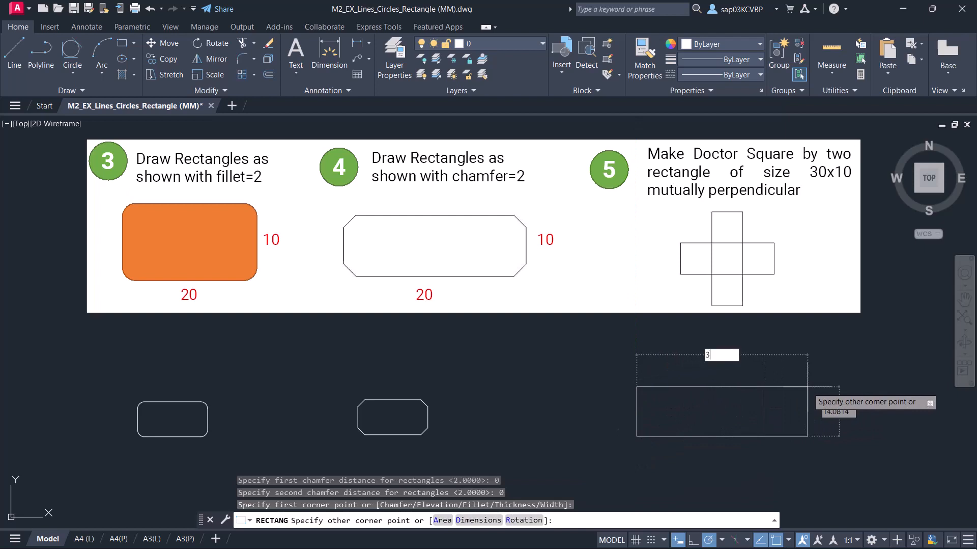
{"action": "type", "text": "0,10"}
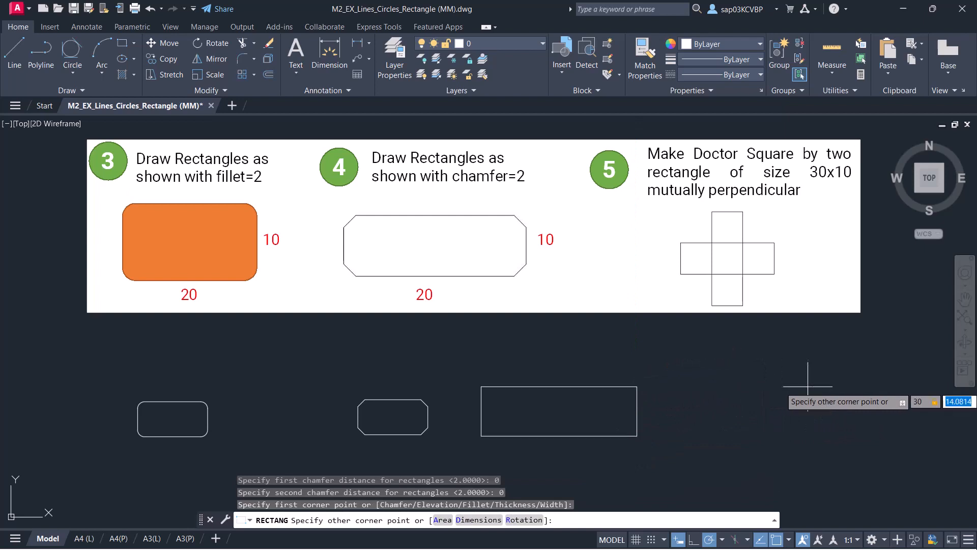
{"action": "key", "text": "Return"}
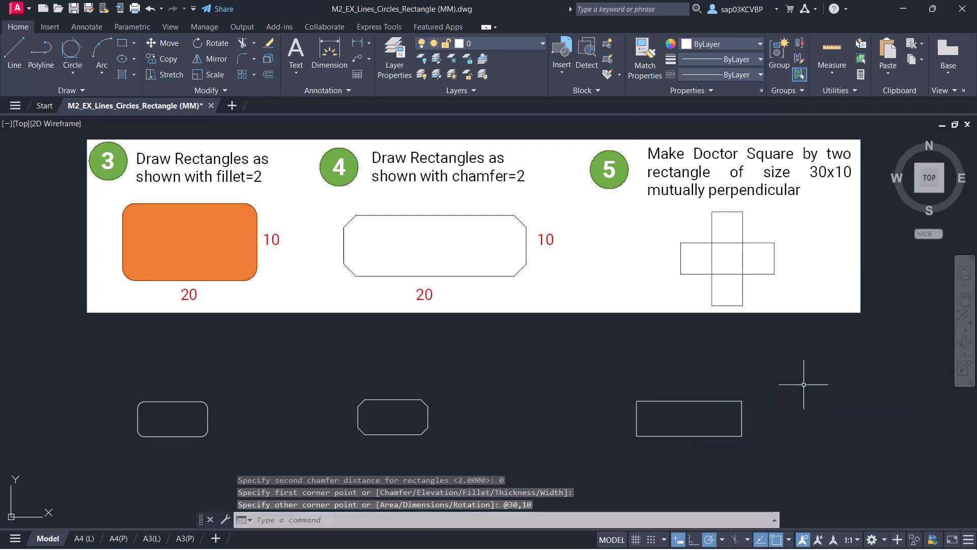
{"action": "scroll", "coordinate": [682, 443], "scroll_direction": "up", "scroll_amount": 2}
{"action": "mouse_move", "coordinate": [693, 406]}
{"action": "middle_mouse_down"}
{"action": "mouse_move", "coordinate": [611, 414]}
{"action": "mouse_move", "coordinate": [555, 384]}
{"action": "mouse_move", "coordinate": [494, 399]}
{"action": "middle_mouse_up"}
{"action": "scroll", "coordinate": [530, 384], "scroll_direction": "down", "scroll_amount": 2}
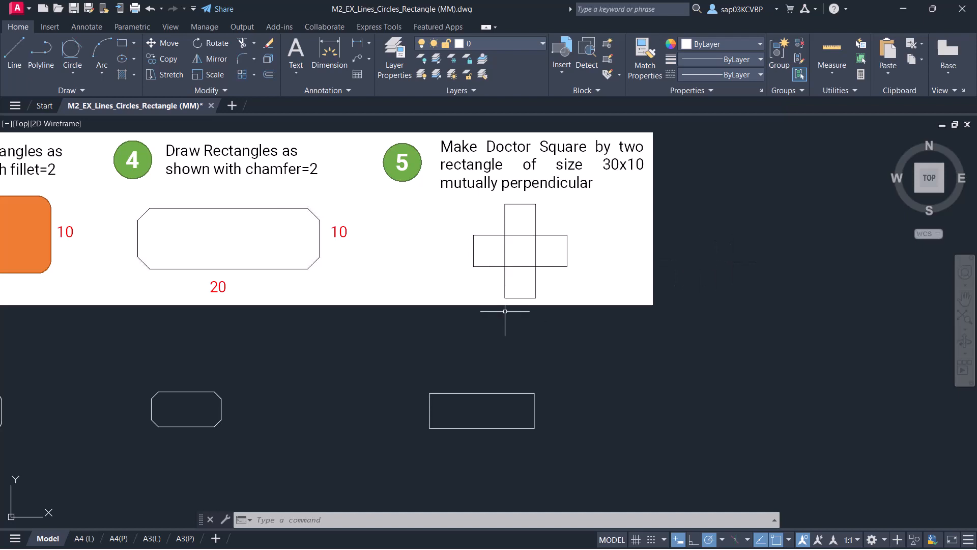
{"action": "type", "text": "rec"}
{"action": "key", "text": "Return"}
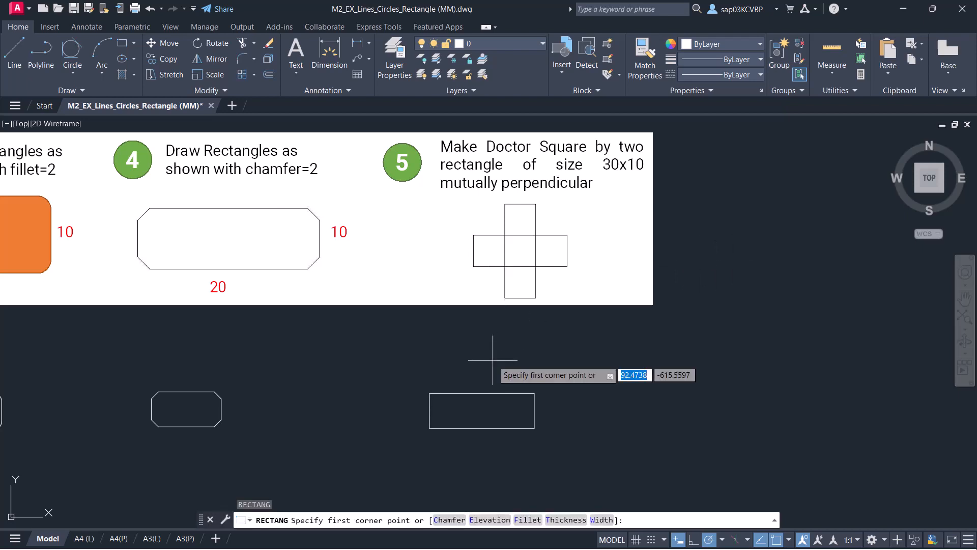
{"action": "right_click", "coordinate": [588, 362], "text": "shift"}
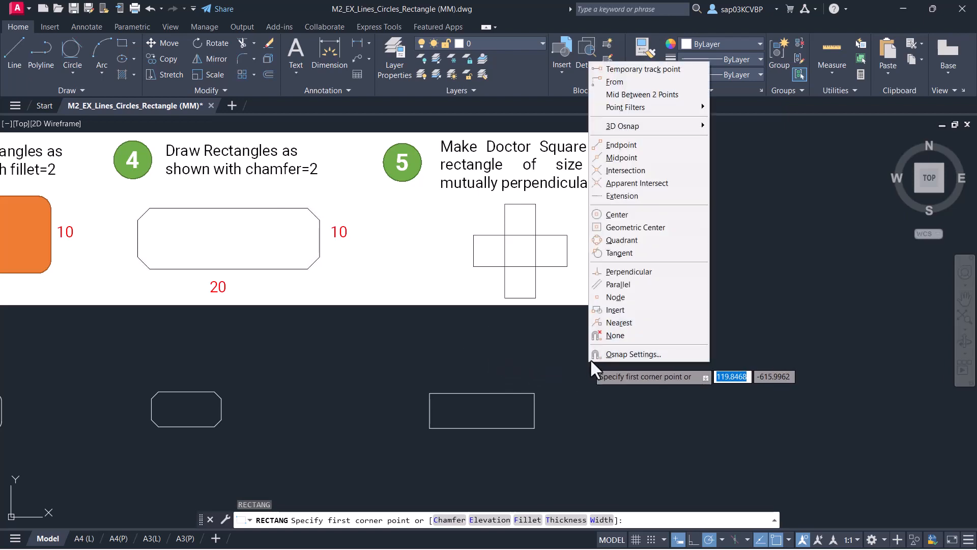
{"action": "left_click", "coordinate": [643, 82]}
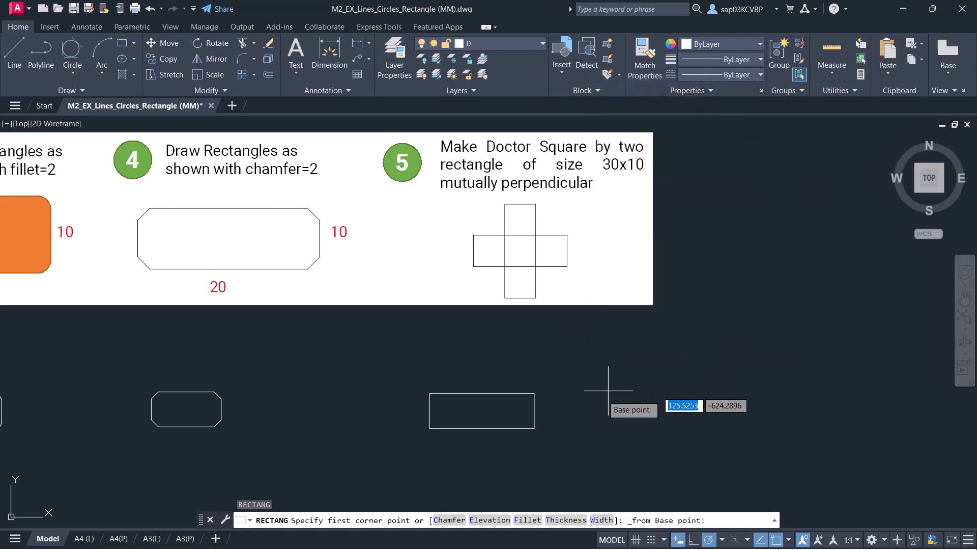
{"action": "left_click", "coordinate": [429, 428]}
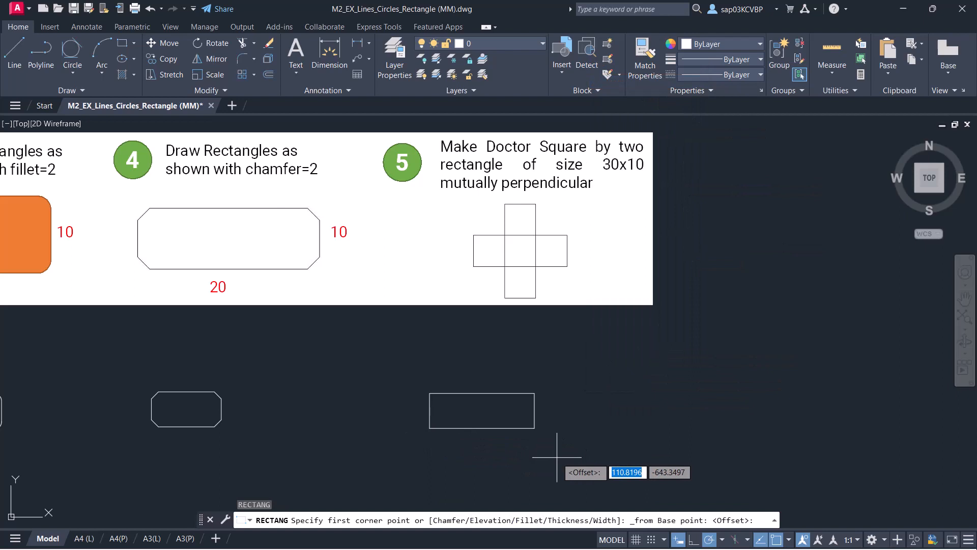
{"action": "type", "text": "@"}
{"action": "type", "text": "1"}
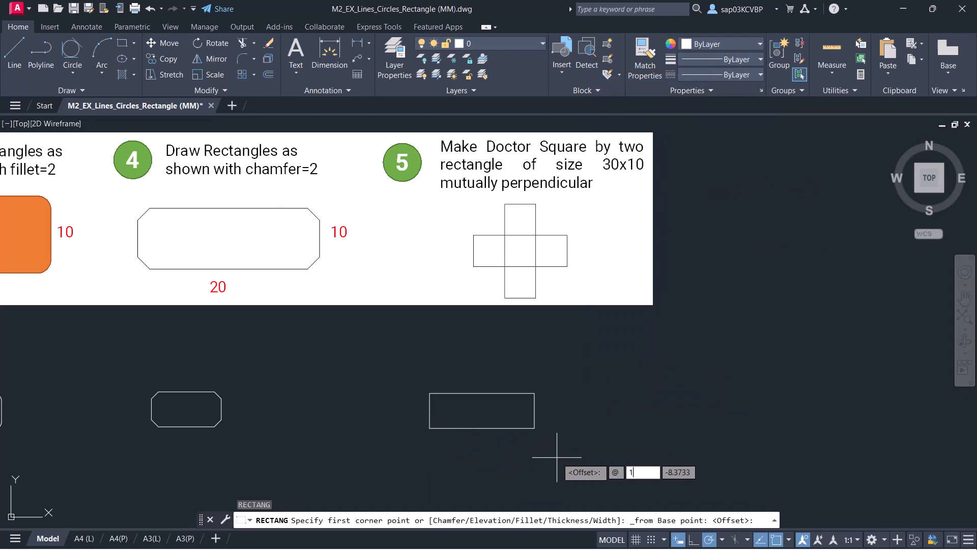
{"action": "type", "text": "0"}
{"action": "key", "text": "Tab"}
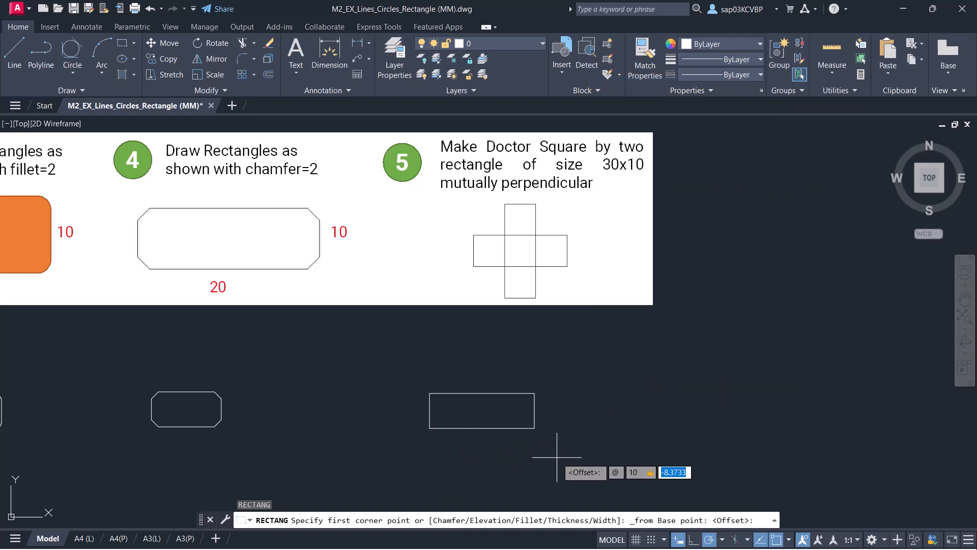
{"action": "type", "text": "-10"}
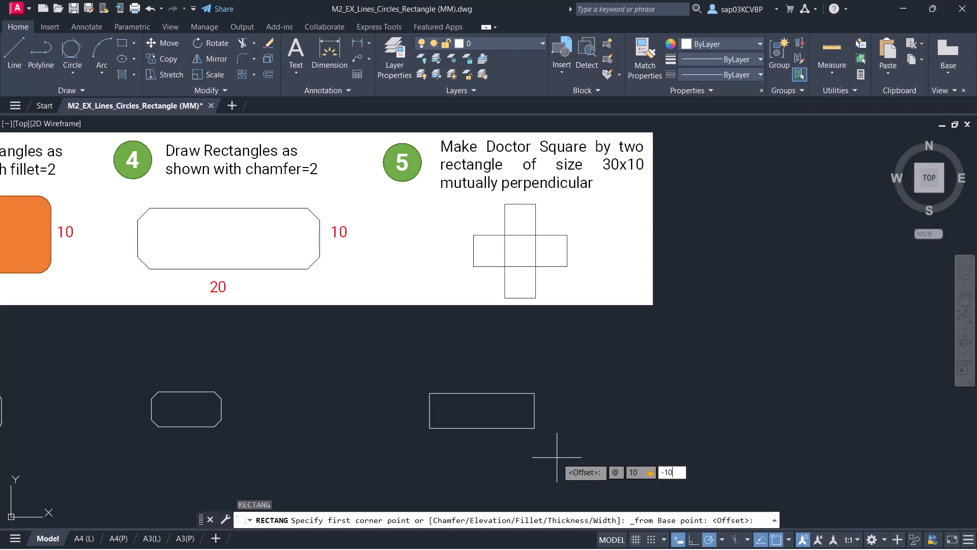
{"action": "key", "text": "Return"}
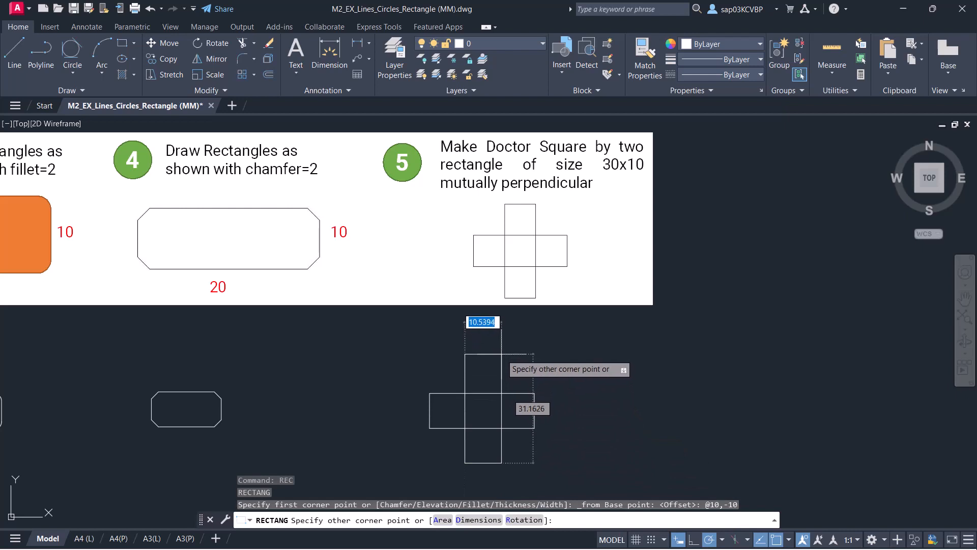
Complete the vertical rectangle across the horizontal one with a width of 10 and a height of 30
{"action": "type", "text": "1"}
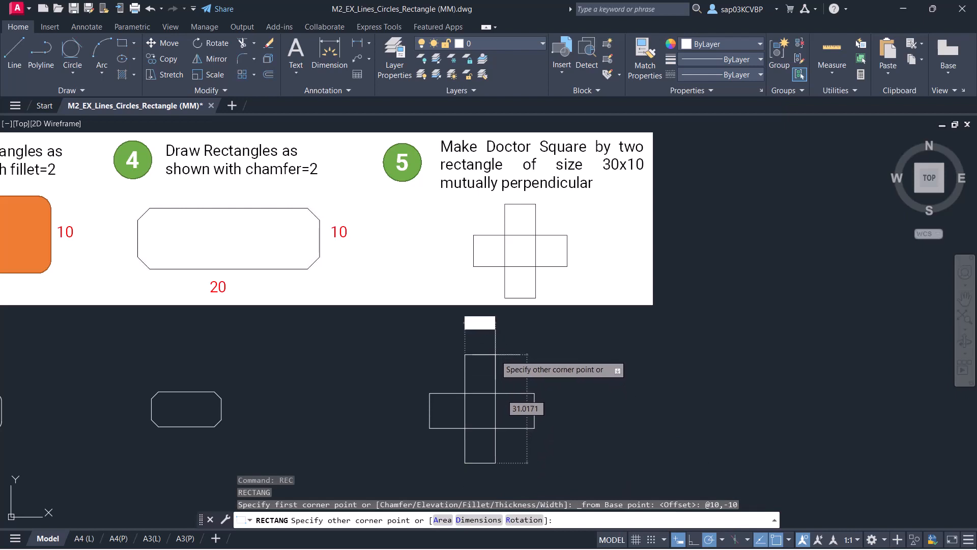
{"action": "type", "text": "0"}
{"action": "key", "text": "Tab"}
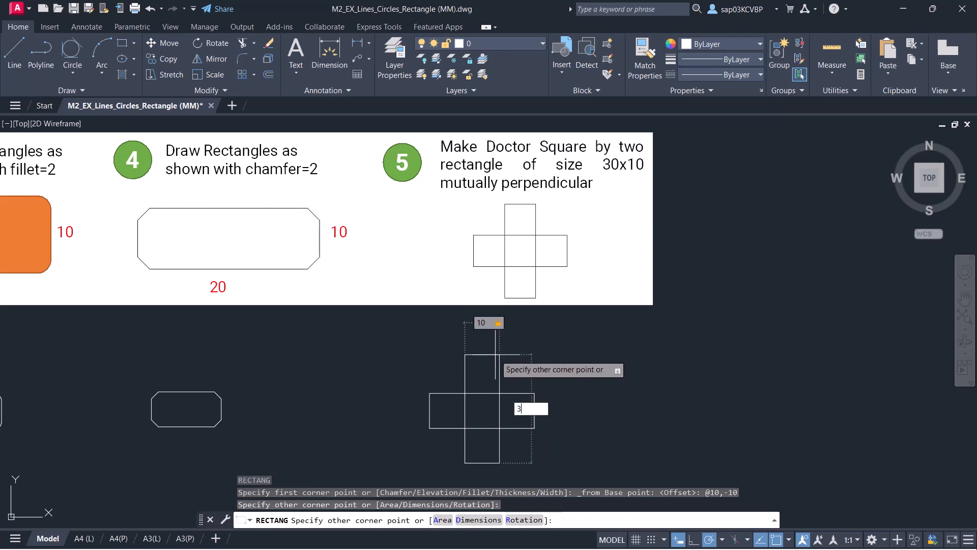
{"action": "type", "text": "30"}
{"action": "key", "text": "Return"}
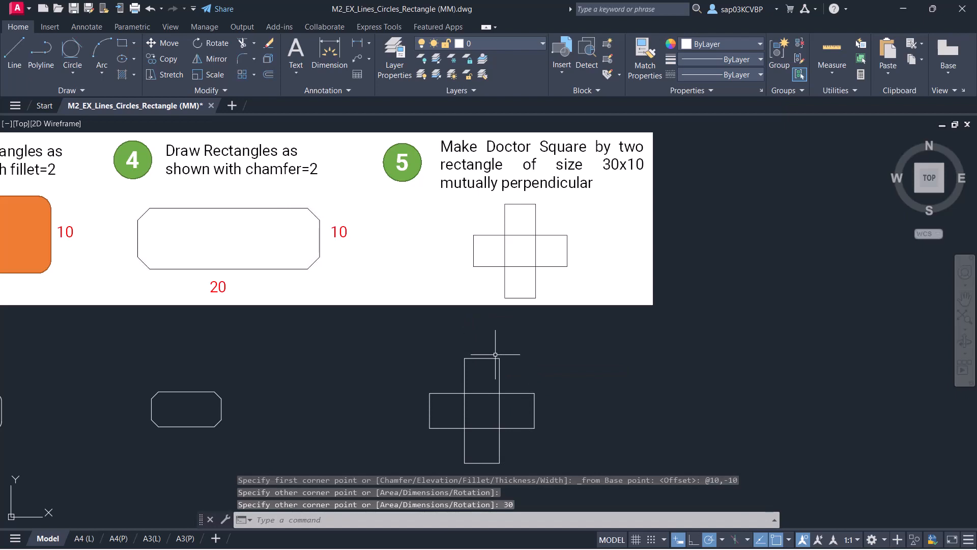